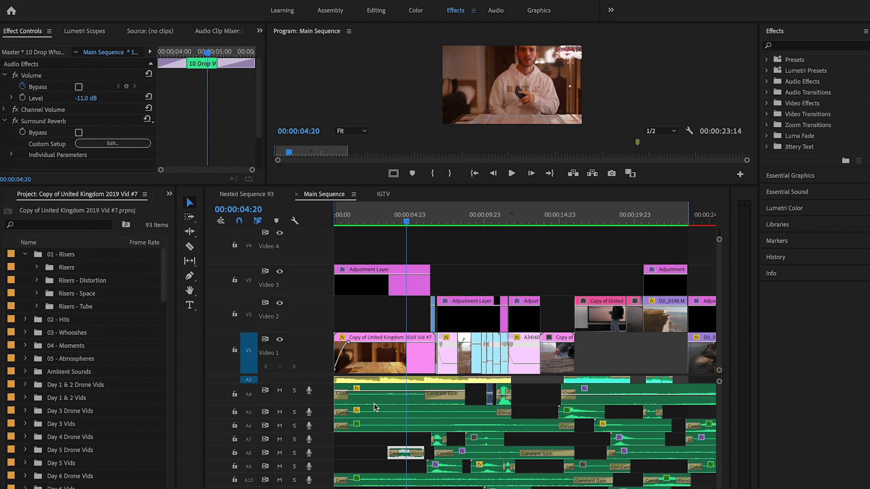
# - Select the first dialogue clip on Audio 1 and load it into the Source monitor
pyautogui.scroll(4, 375, 407)
pyautogui.click(358, 384)
pyautogui.doubleClick(358, 384)
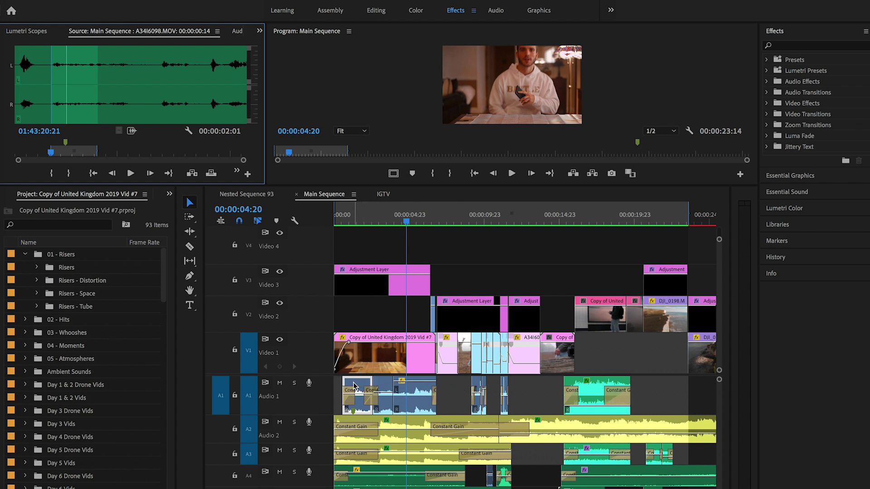
# - Return to Effect Controls, scrub to the sequence start, and reselect A34I6098.MOV to show its Studio Reverb
pyautogui.click(258, 30)
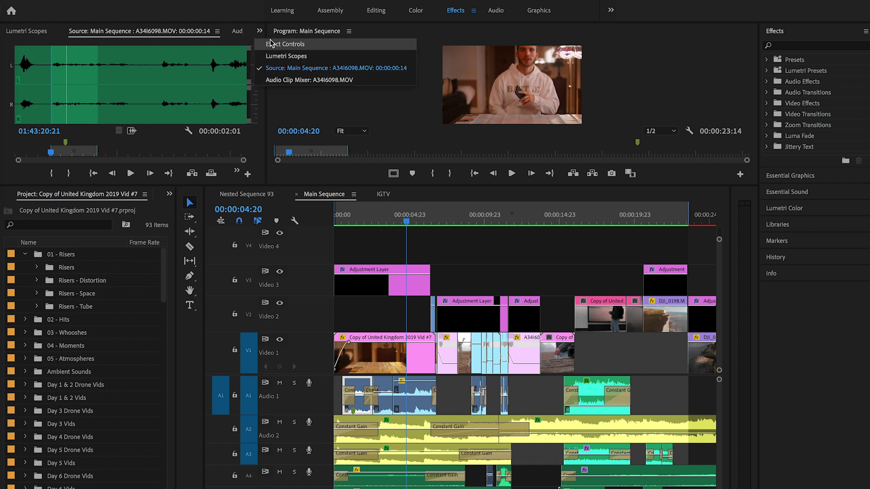
pyautogui.click(273, 45)
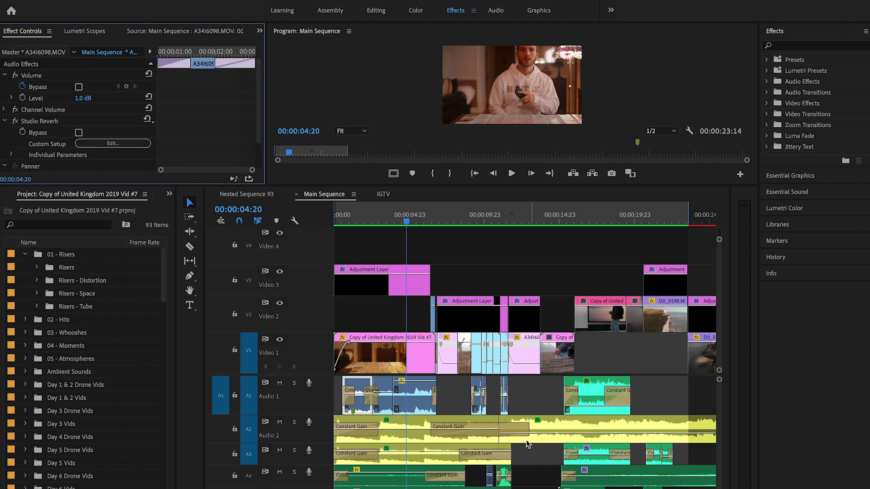
pyautogui.moveTo(371, 216)
pyautogui.mouseDown()
pyautogui.moveTo(343, 216)
pyautogui.moveTo(394, 226)
pyautogui.moveTo(357, 222)
pyautogui.mouseUp()
pyautogui.click(364, 382)
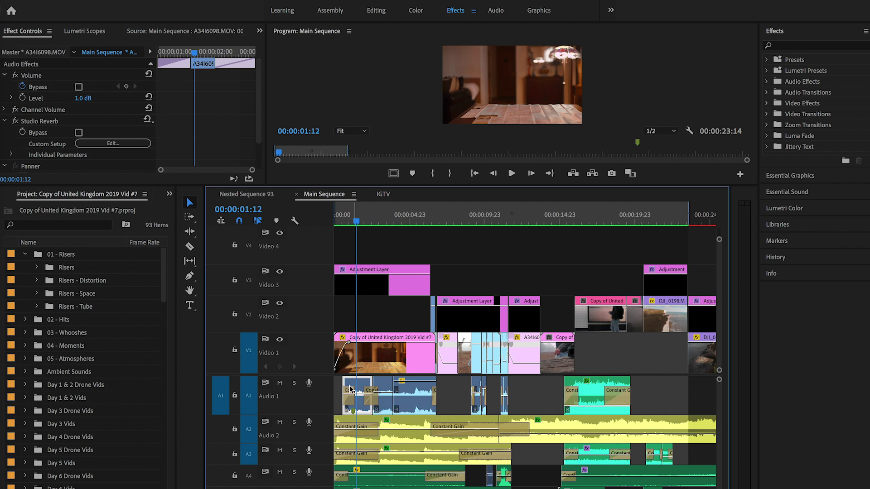
pyautogui.scroll(4, 348, 399)
pyautogui.scroll(1, 347, 399)
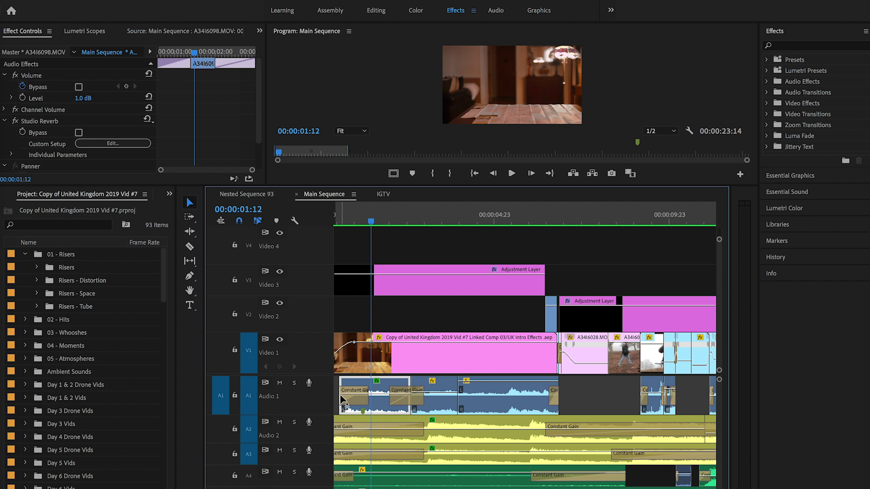
pyautogui.click(395, 406)
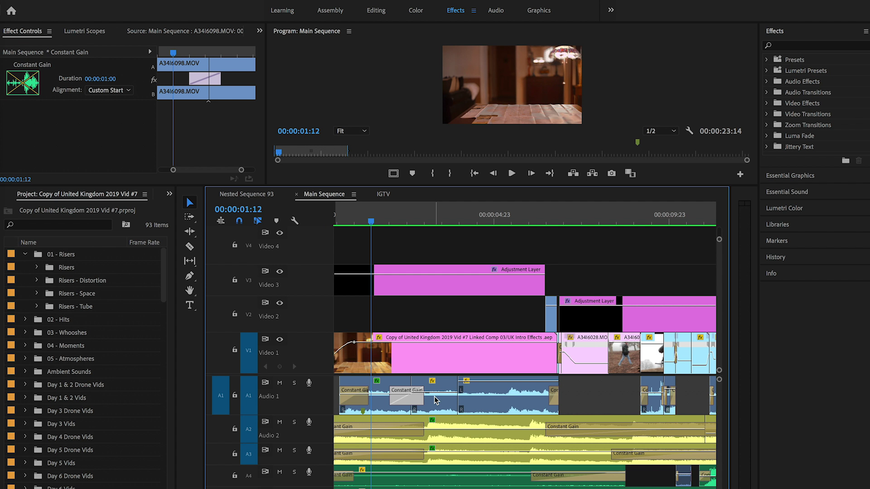
pyautogui.click(381, 402)
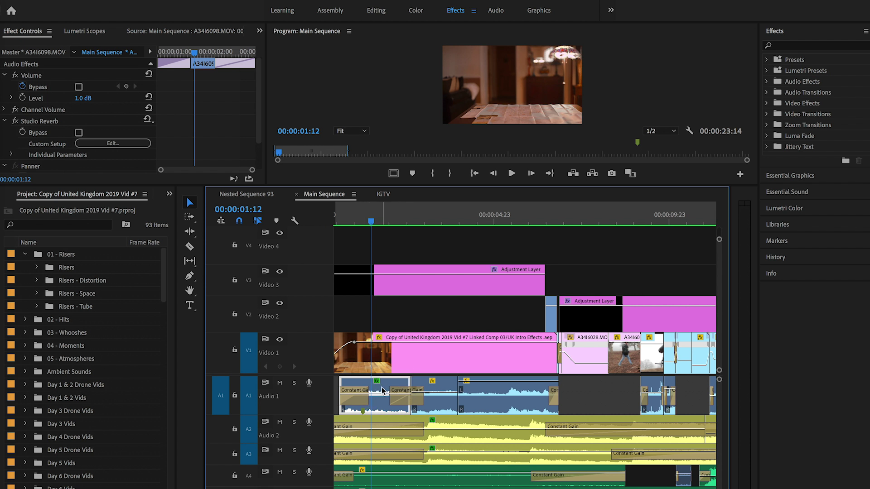
# - Search the Effects panel for 'studio' to find Studio Reverb
pyautogui.scroll(-2, 202, 150)
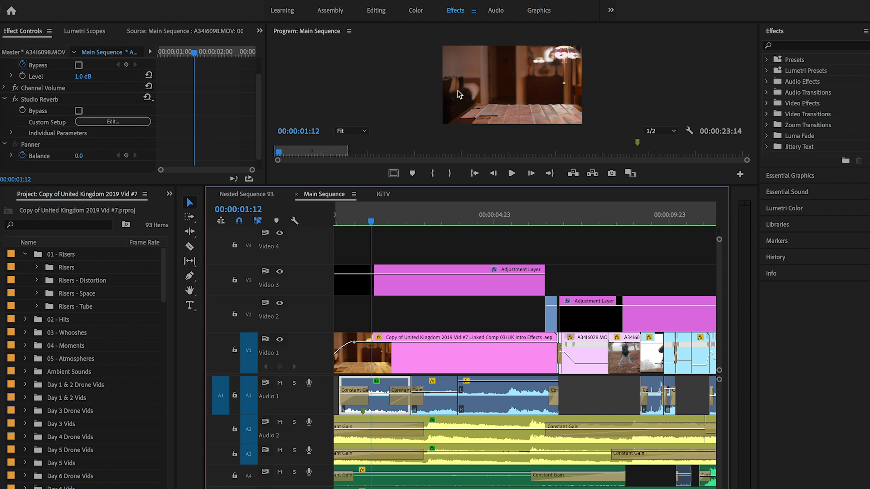
pyautogui.click(798, 44)
pyautogui.write('studio')
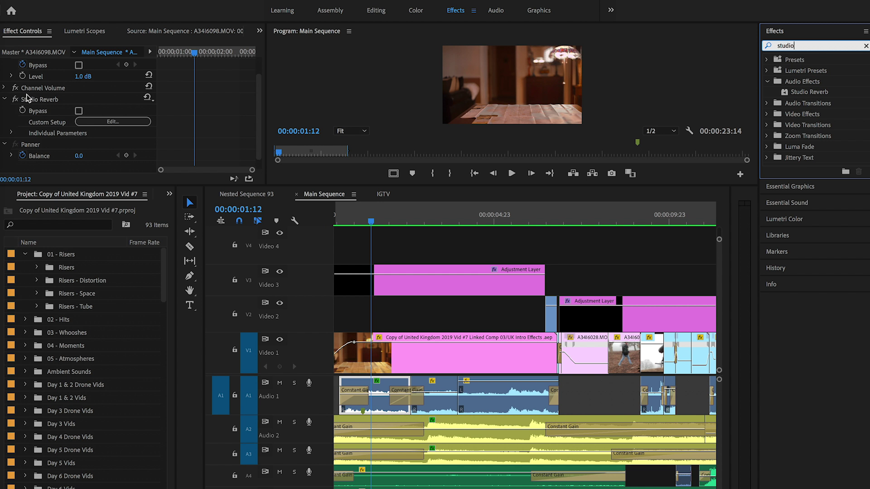
# - Keep the dialogue clip's Studio Reverb on the Great Hall preset and close its editor
pyautogui.click(97, 120)
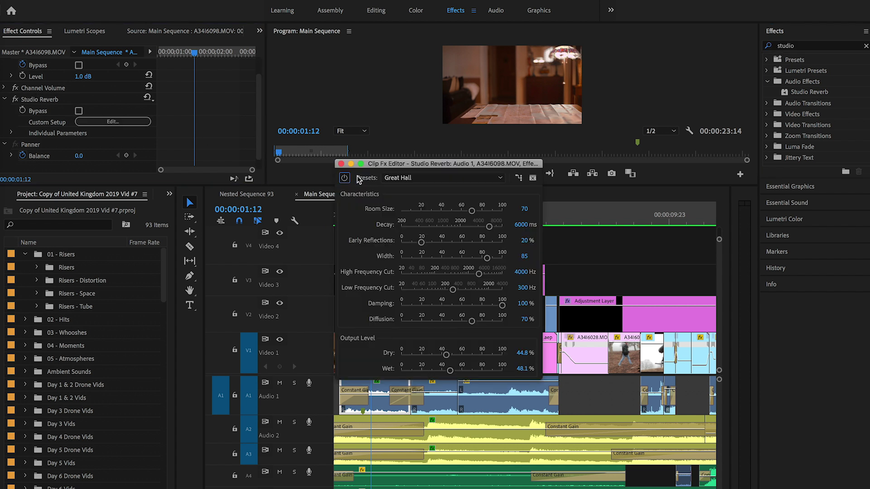
pyautogui.click(395, 178)
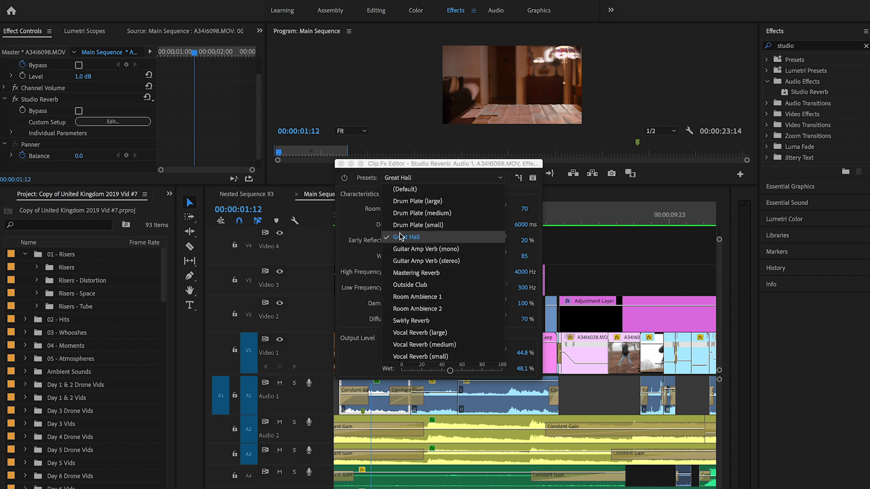
pyautogui.click(400, 236)
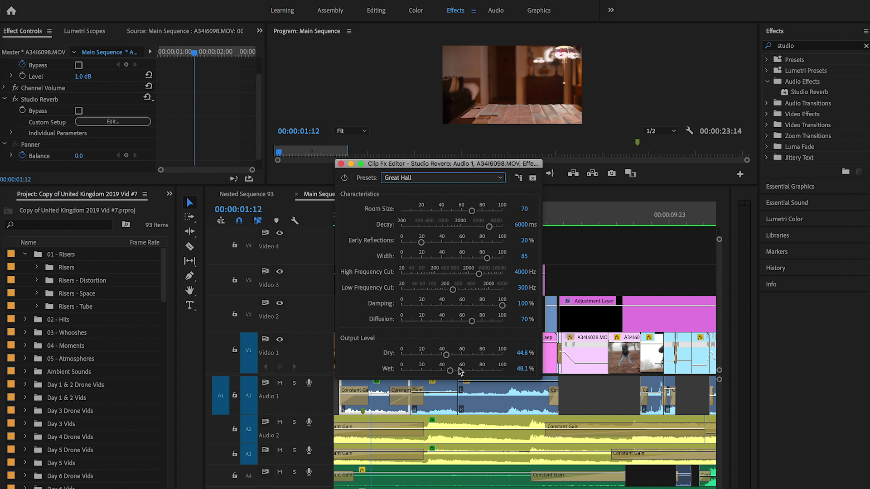
pyautogui.click(341, 164)
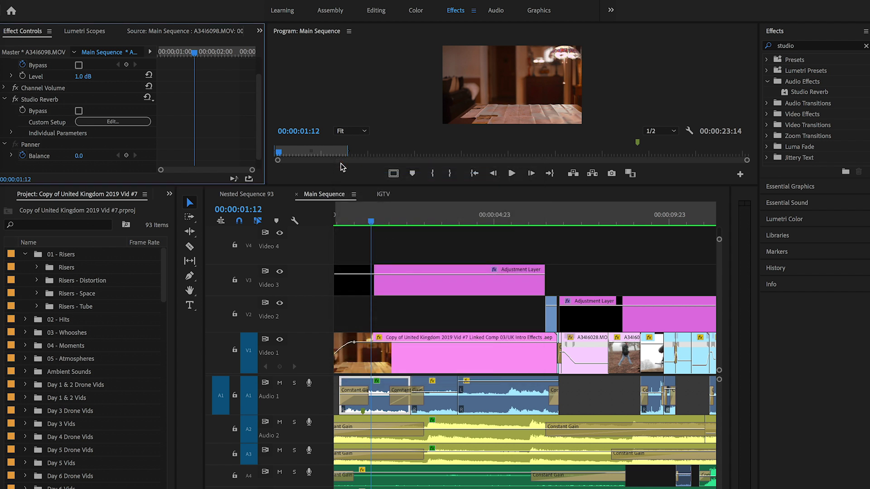
# - Play the intro's opening seconds twice to review it, then mute the Audio 2 music track
pyautogui.click(346, 223)
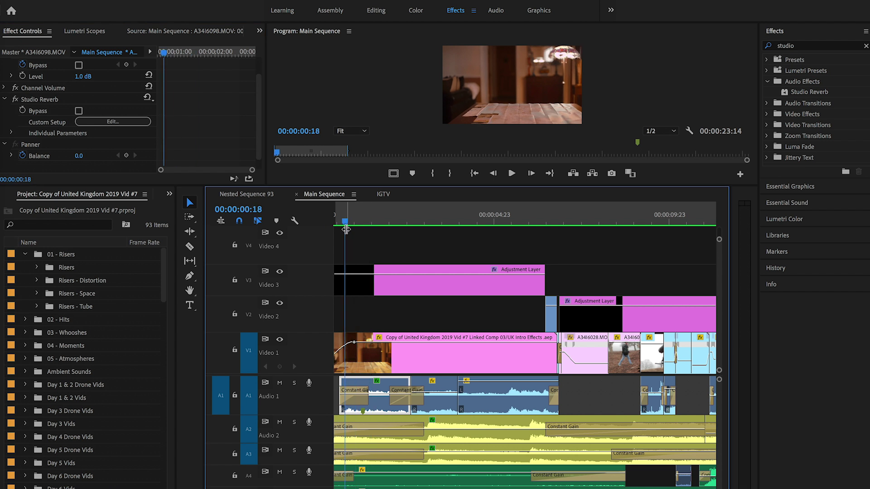
pyautogui.scroll(1, 352, 373)
pyautogui.press('space')
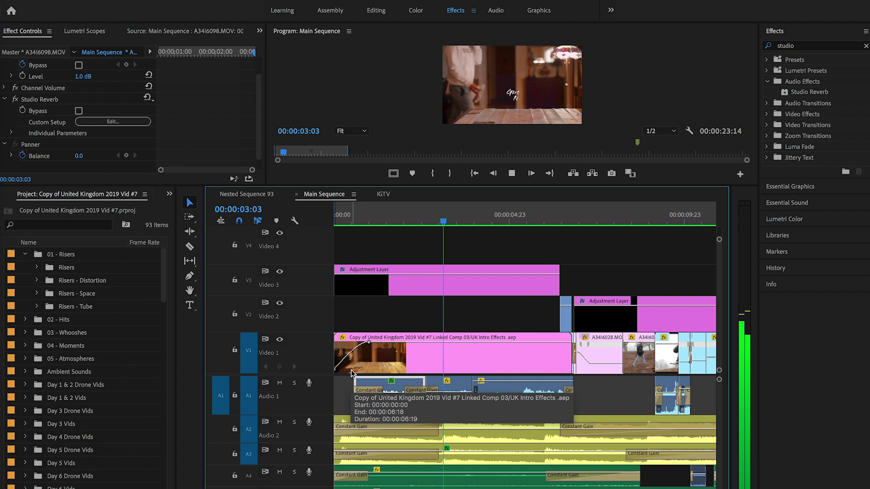
pyautogui.click(352, 372)
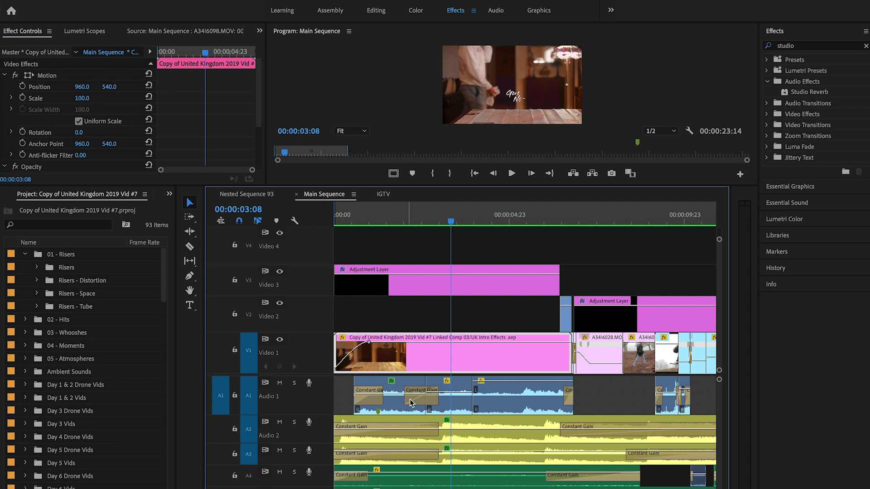
pyautogui.click(354, 216)
pyautogui.press('space')
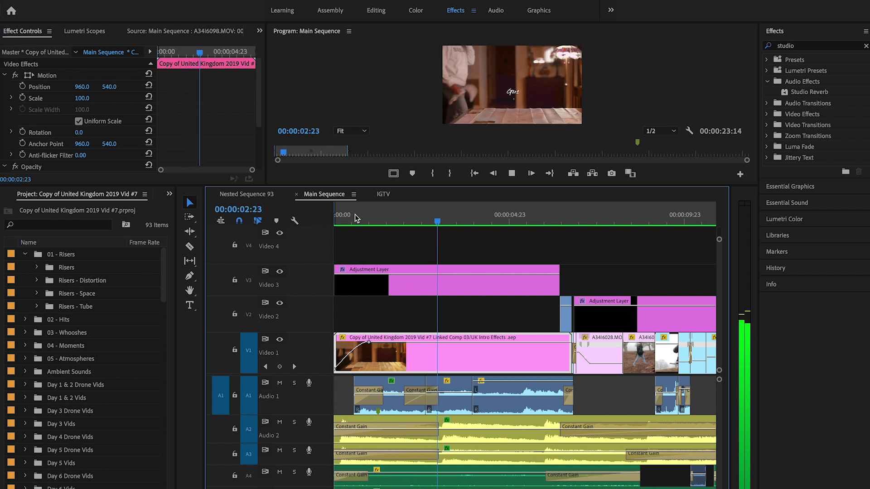
pyautogui.press('space')
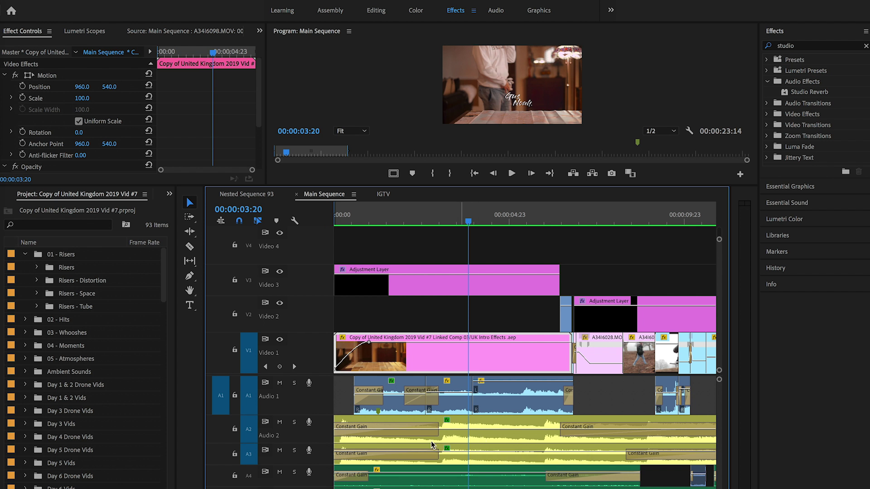
pyautogui.click(280, 423)
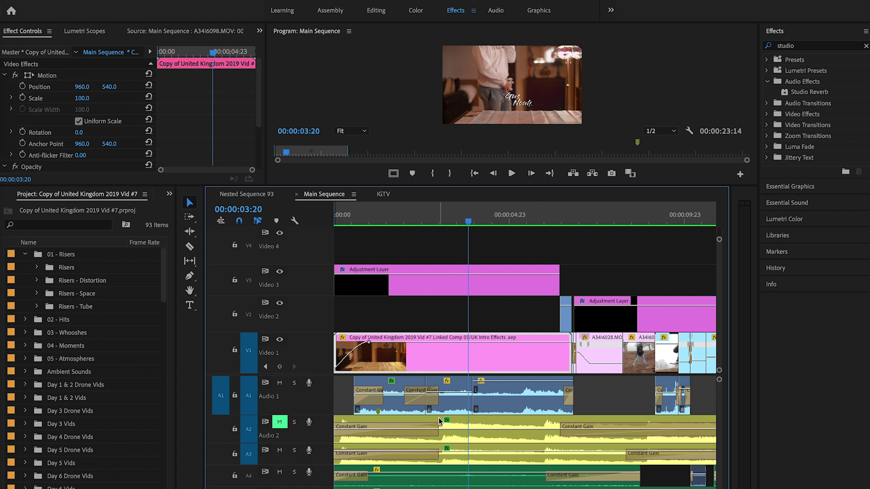
# - Compare the levels of the short and longer dialogue clips on Audio 1
pyautogui.click(451, 404)
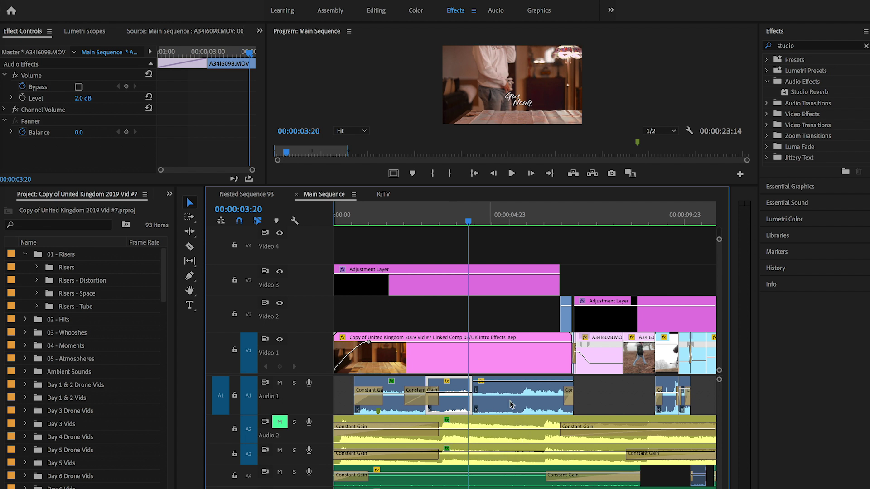
pyautogui.click(541, 404)
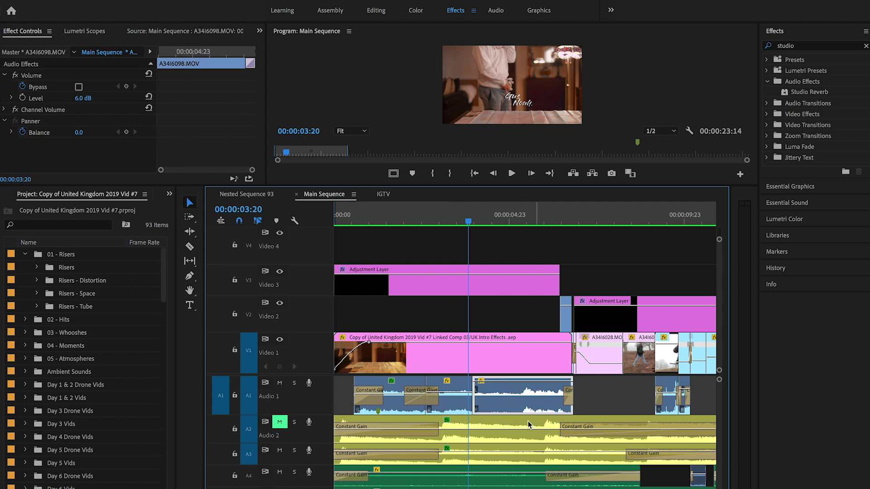
pyautogui.click(445, 405)
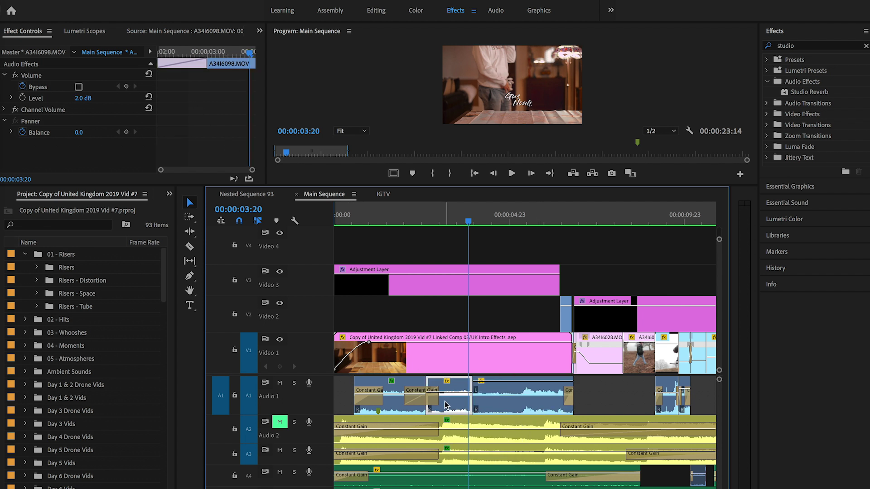
pyautogui.click(525, 402)
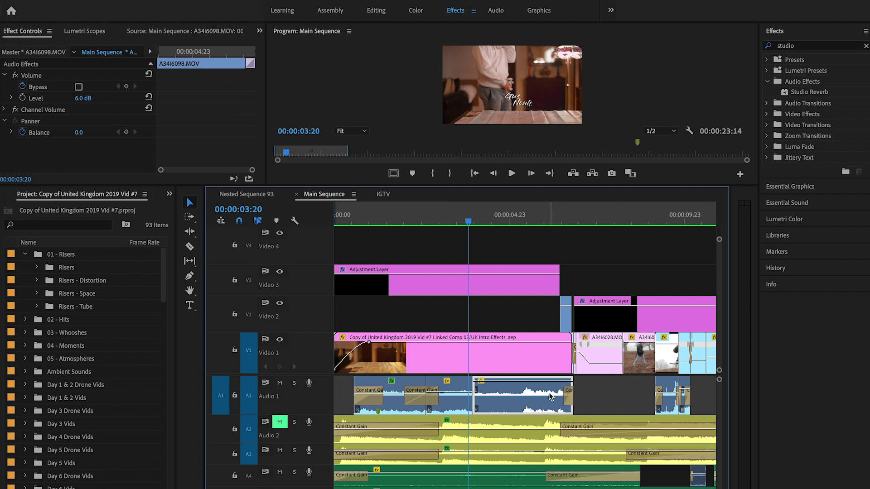
# - Replay the section around six seconds several times and park the playhead at 00:00:06:03
pyautogui.click(557, 222)
pyautogui.press('space')
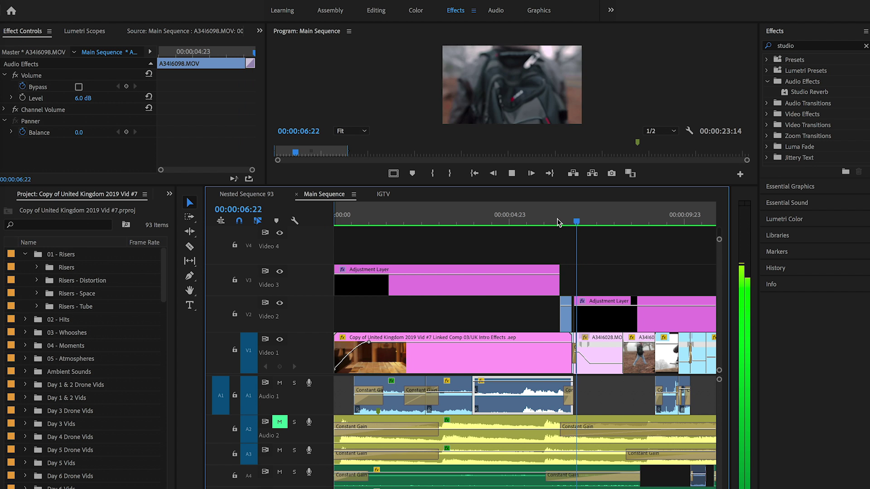
pyautogui.press('space')
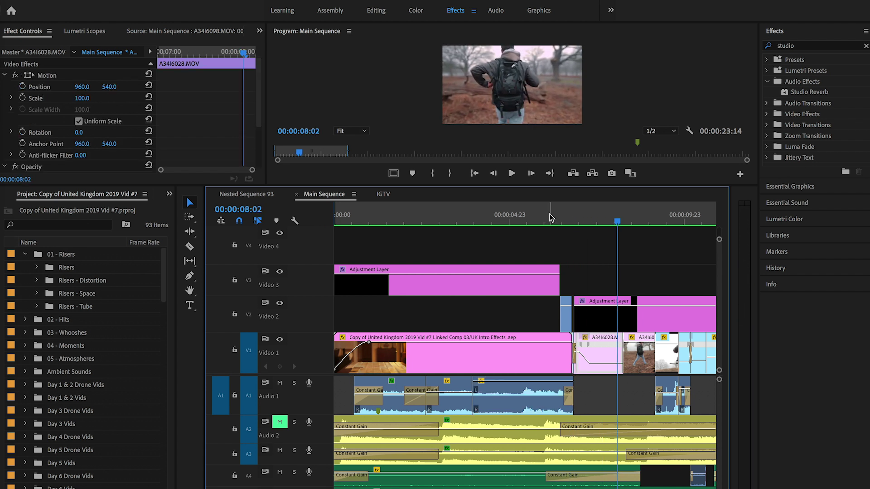
pyautogui.click(550, 217)
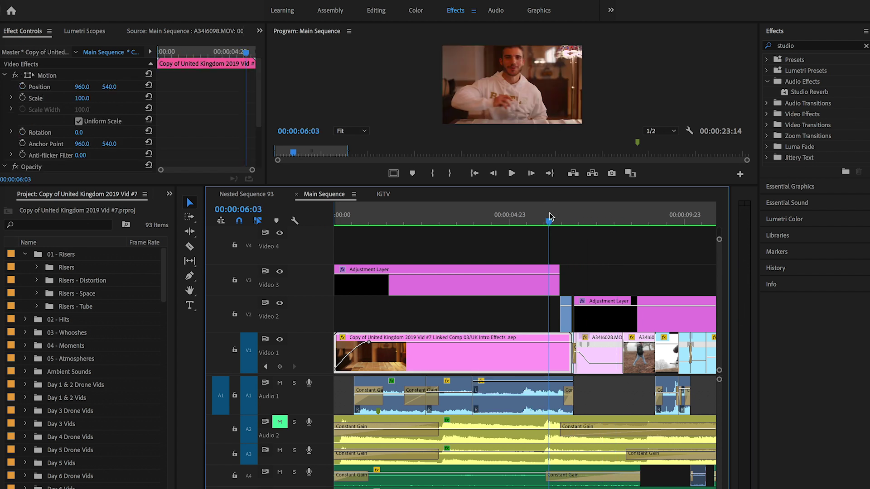
pyautogui.press('space')
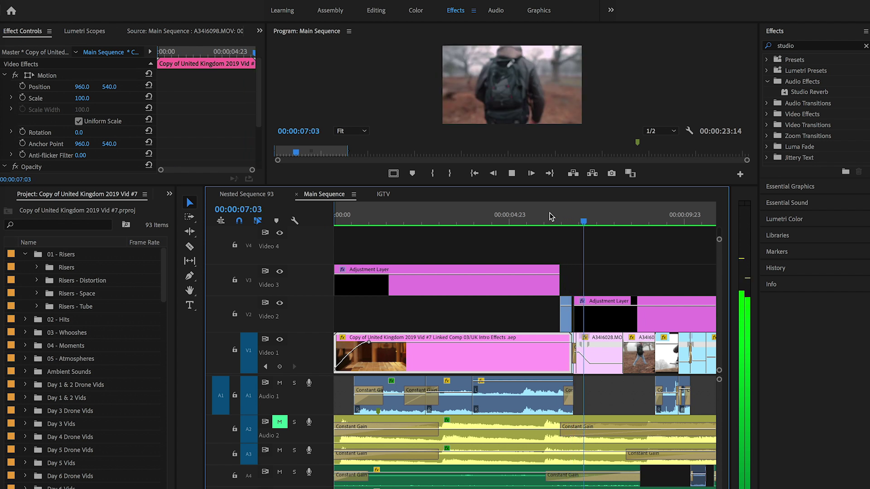
pyautogui.press('space')
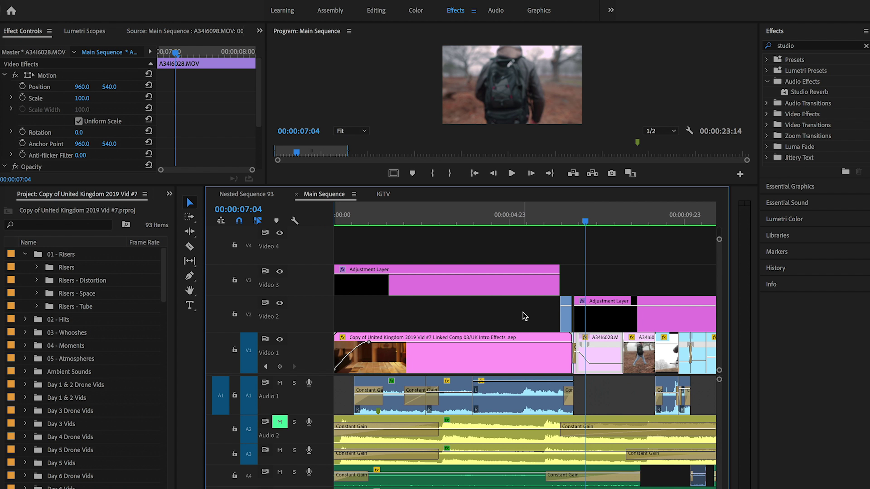
pyautogui.click(551, 218)
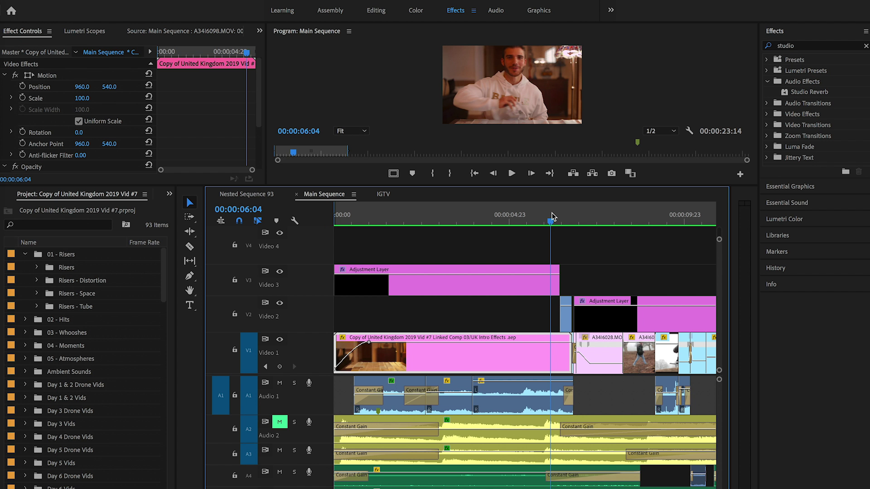
pyautogui.press('space')
pyautogui.press('space')
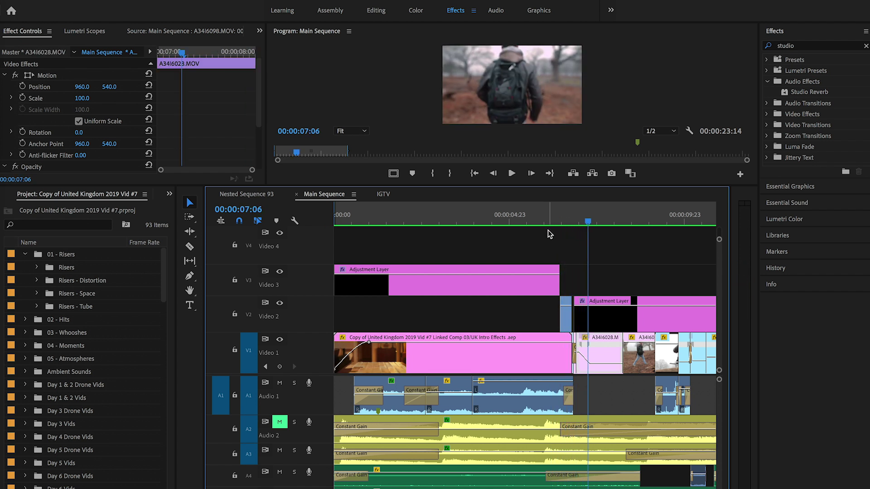
pyautogui.click(548, 221)
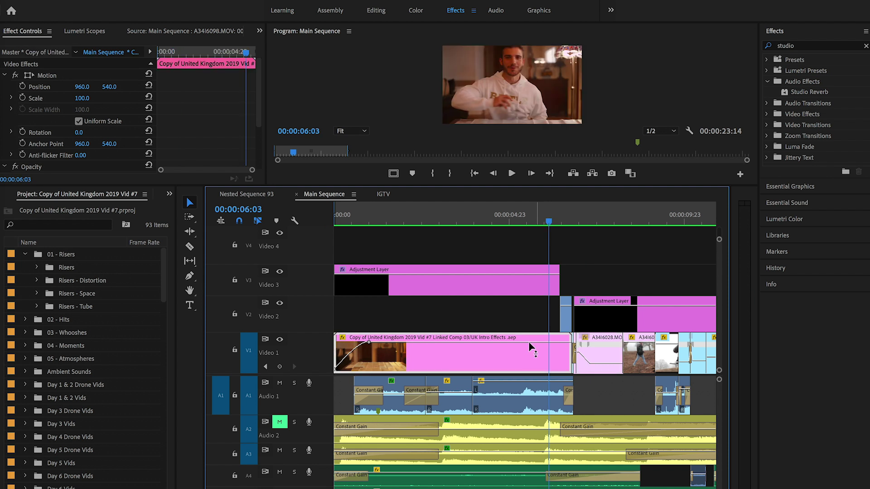
pyautogui.scroll(-5, 531, 408)
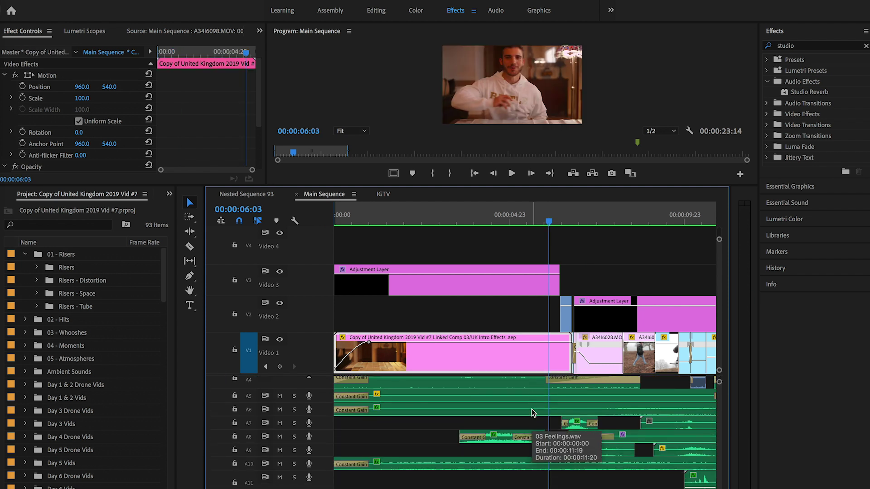
# - Select the gentle wind and 13 Reception.wav clips, then play from the start to 00:00:02:16
pyautogui.rightClick(533, 413)
pyautogui.click(406, 425)
pyautogui.scroll(2, 406, 425)
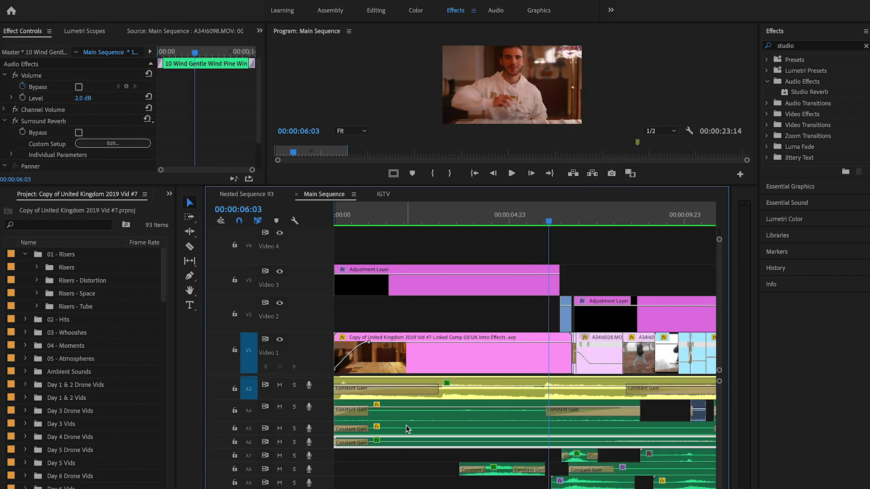
pyautogui.scroll(1, 406, 425)
pyautogui.click(413, 424)
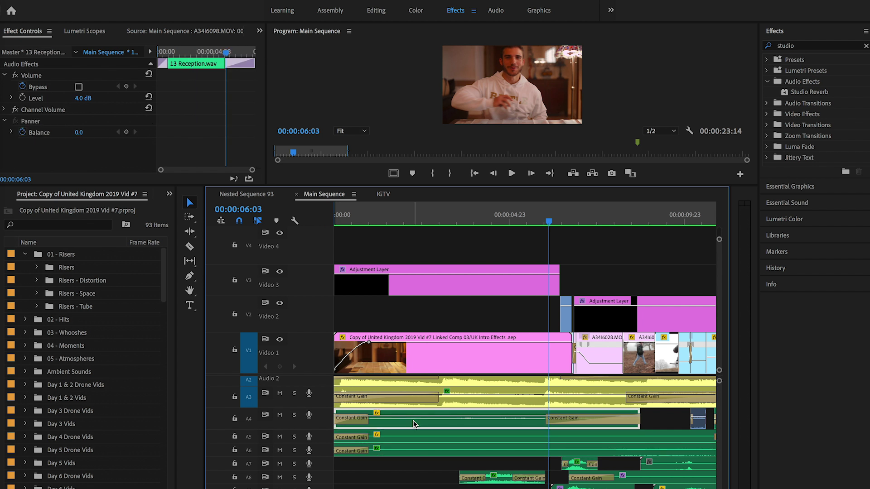
pyautogui.click(387, 216)
pyautogui.press('space')
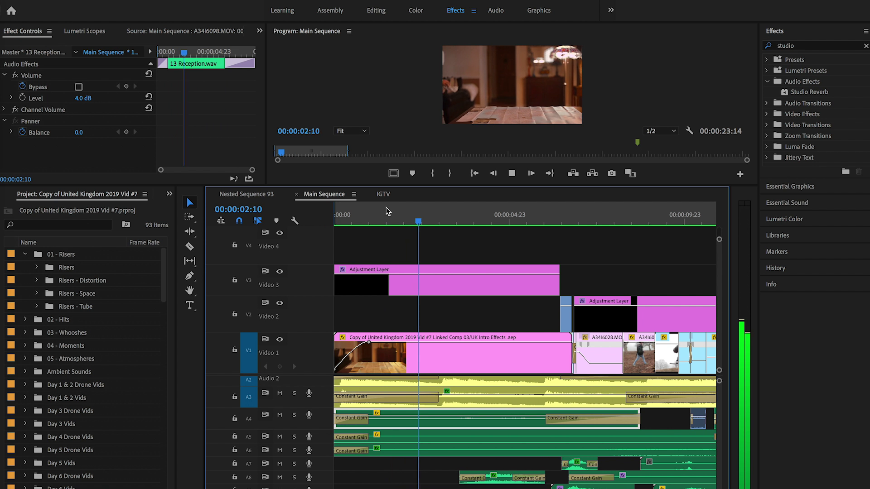
pyautogui.press('space')
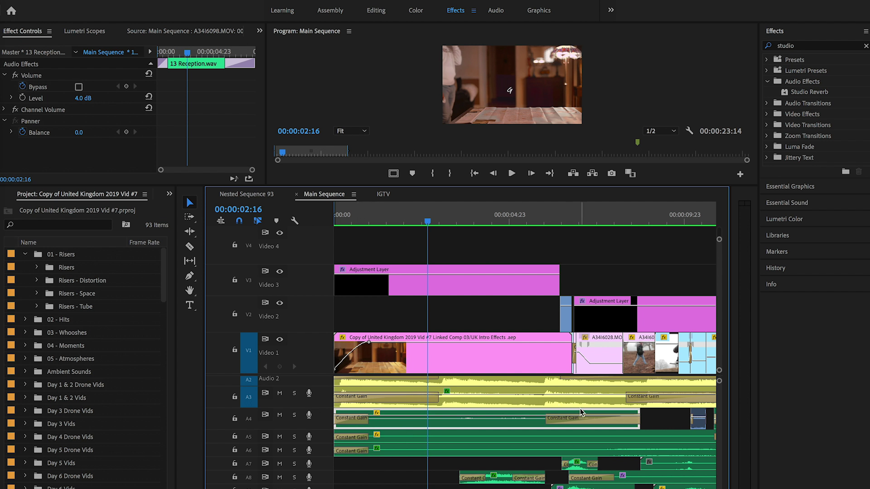
# - Select 03 Feelings.wav, resume playback to 00:00:12:03 with the timeline zoomed out, and select the wind clip
pyautogui.click(432, 438)
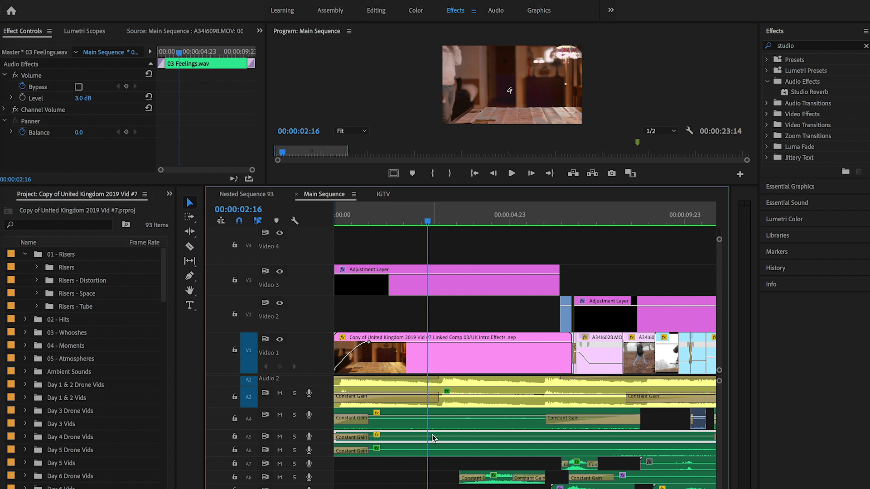
pyautogui.press('space')
pyautogui.press('-')
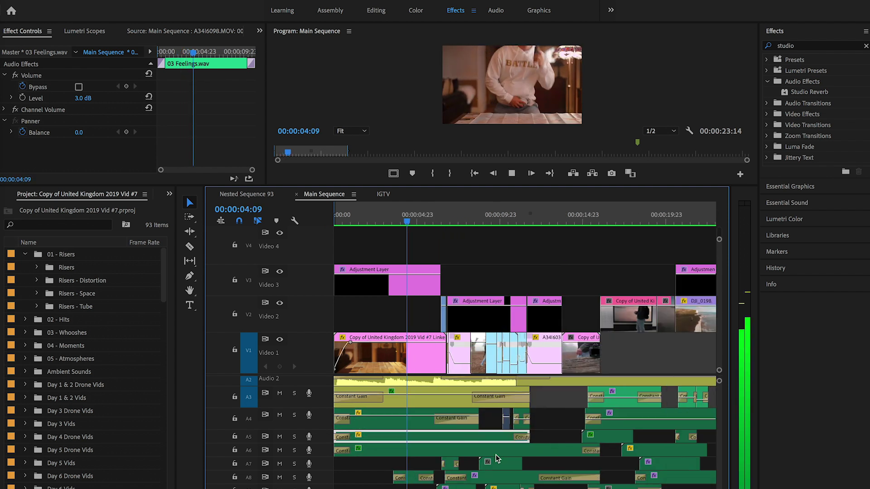
pyautogui.press('-')
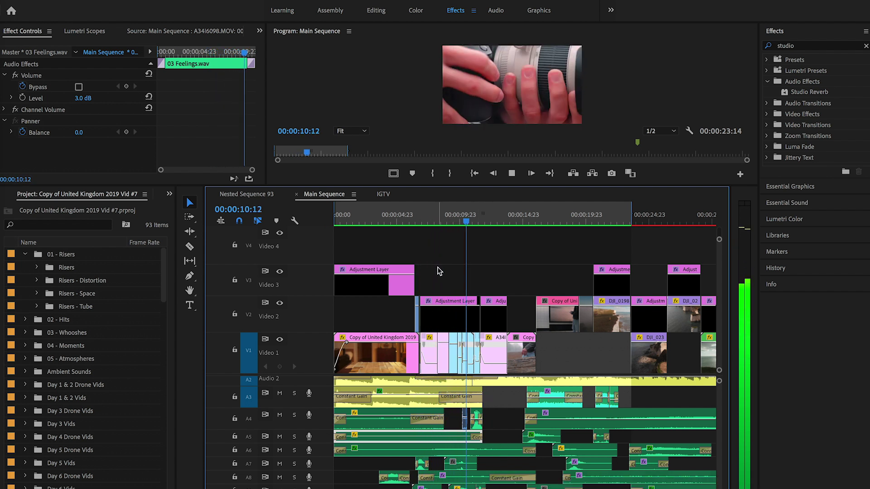
pyautogui.press('space')
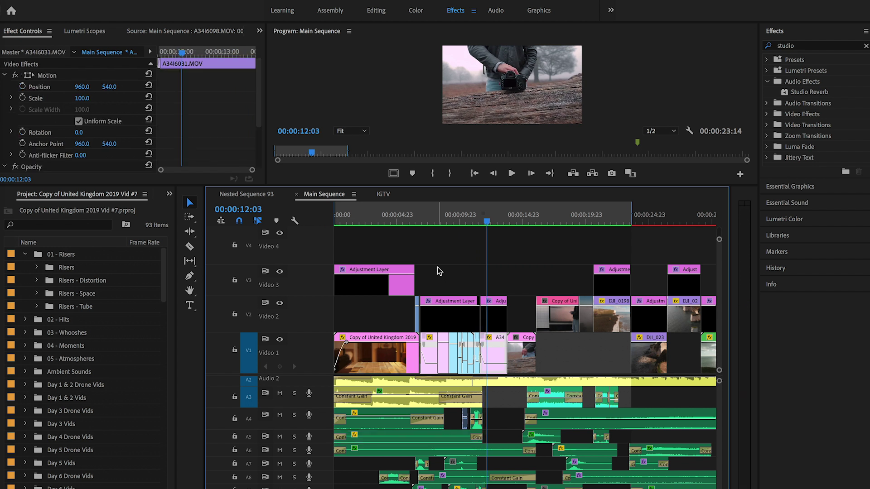
pyautogui.click(403, 437)
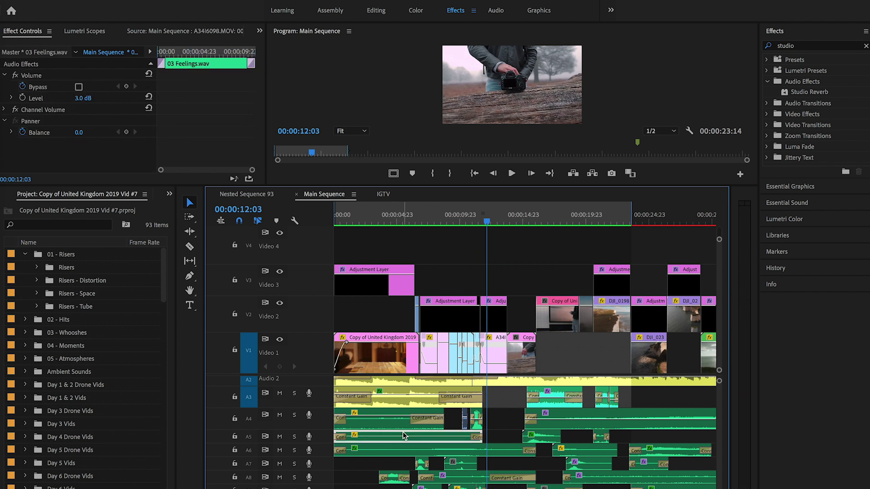
pyautogui.click(403, 450)
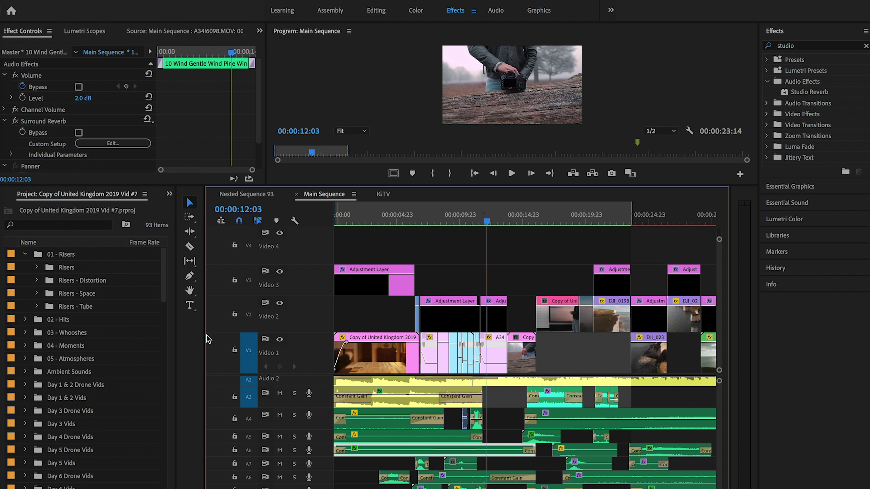
# - Apply the Somewhere Not Here preset to the 10 Wind Gentle Wind Pine clip's Surround Reverb
pyautogui.click(804, 46)
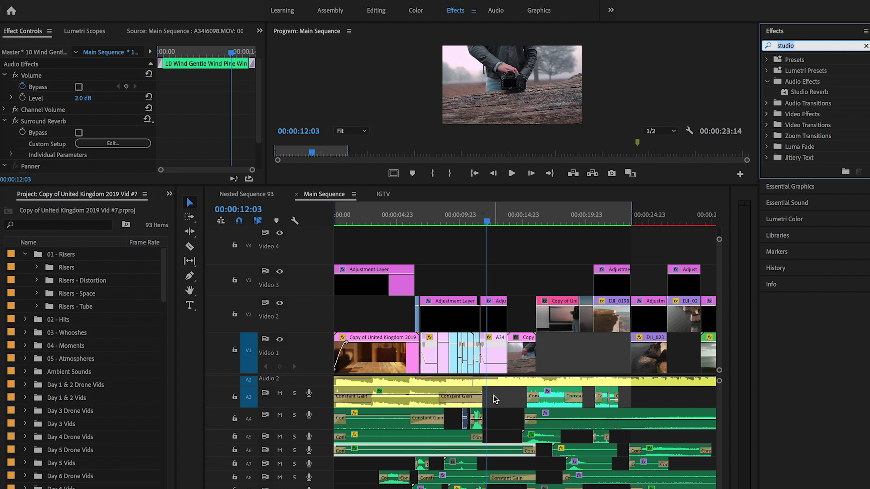
pyautogui.click(38, 121)
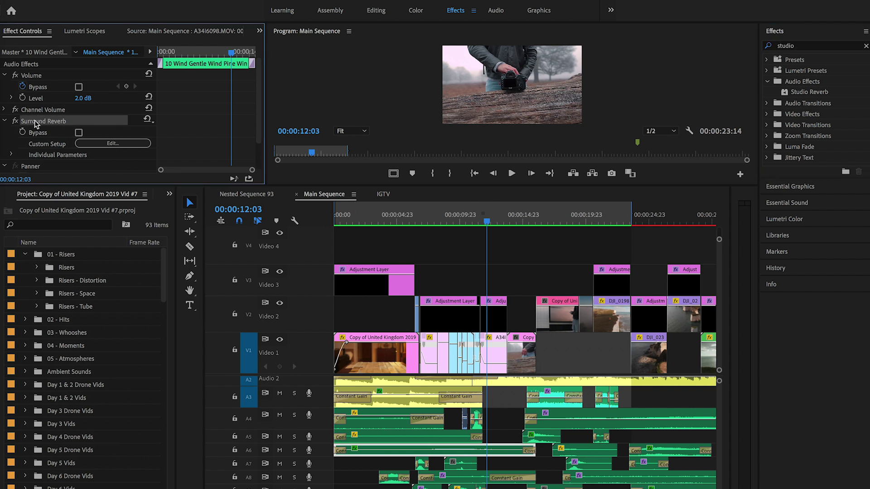
pyautogui.click(102, 144)
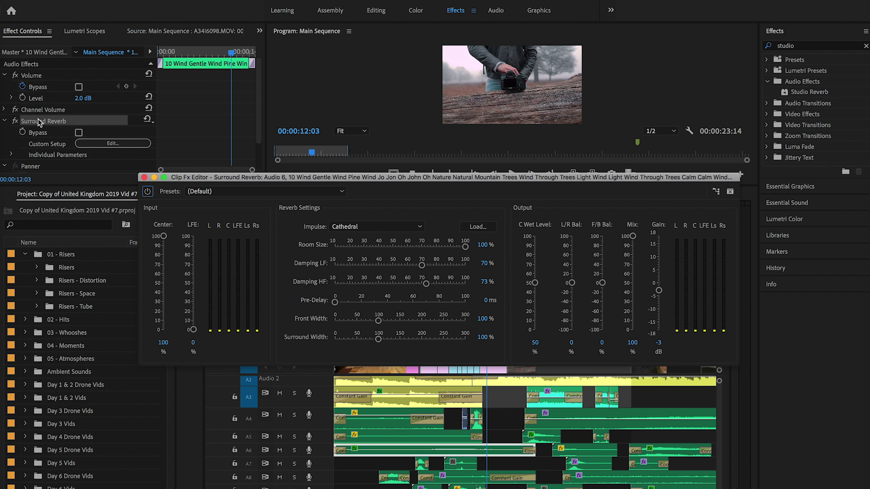
pyautogui.click(202, 192)
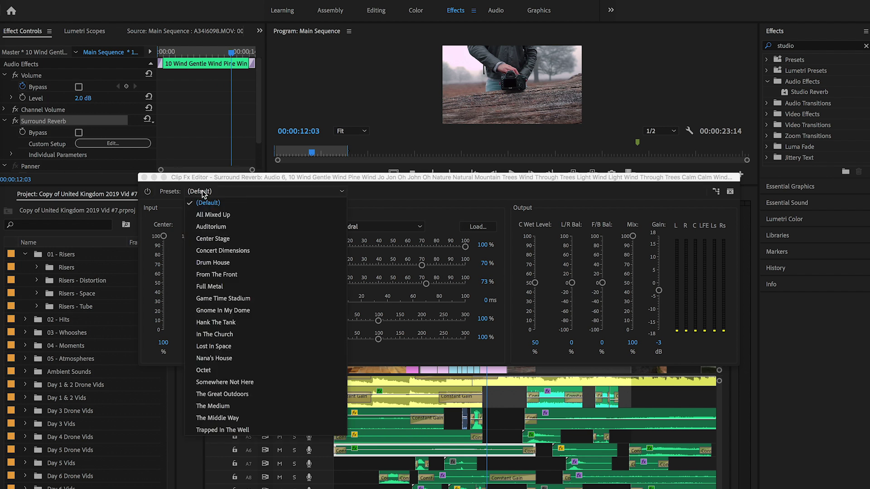
pyautogui.click(223, 383)
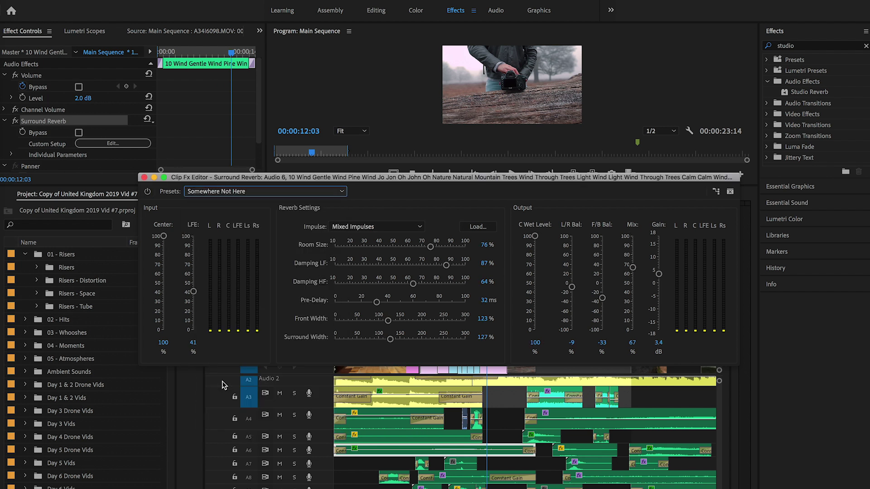
pyautogui.click(144, 178)
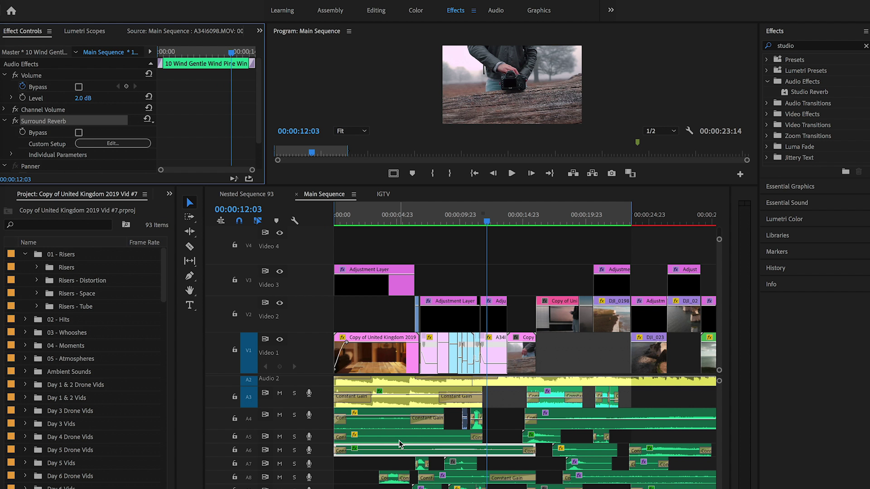
# - Select the Whoosh Effect clip and zoom the timeline to inspect its level and reverb
pyautogui.scroll(-1, 201, 125)
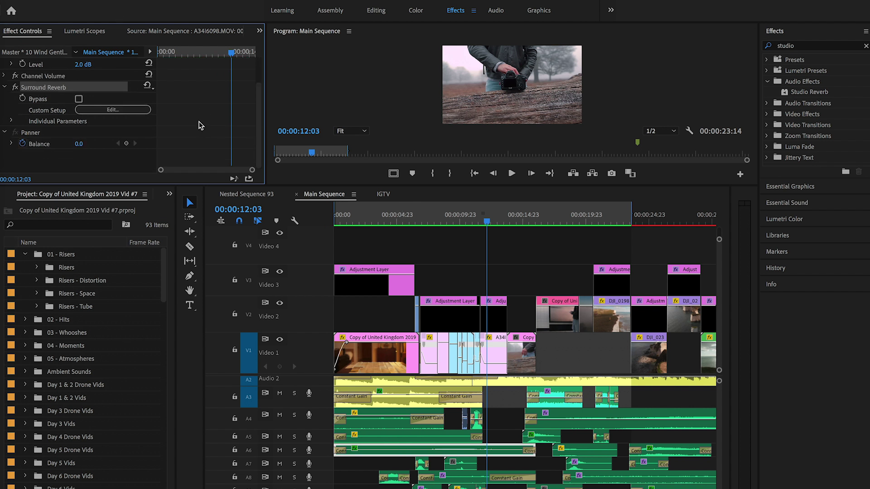
pyautogui.click(422, 467)
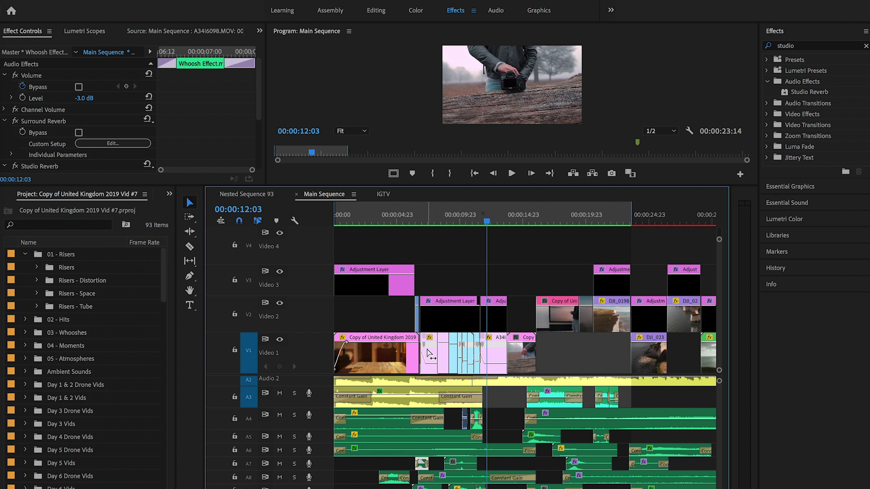
pyautogui.scroll(2, 429, 356)
pyautogui.scroll(3, 429, 356)
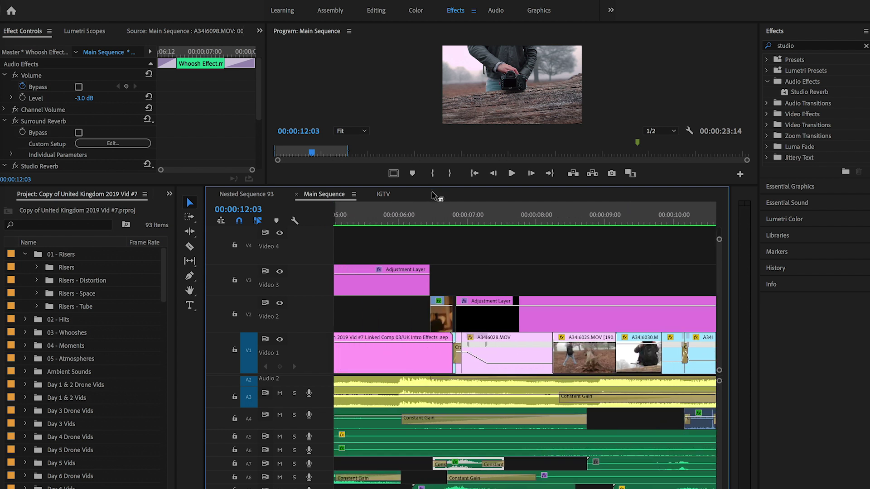
pyautogui.scroll(-2, 201, 129)
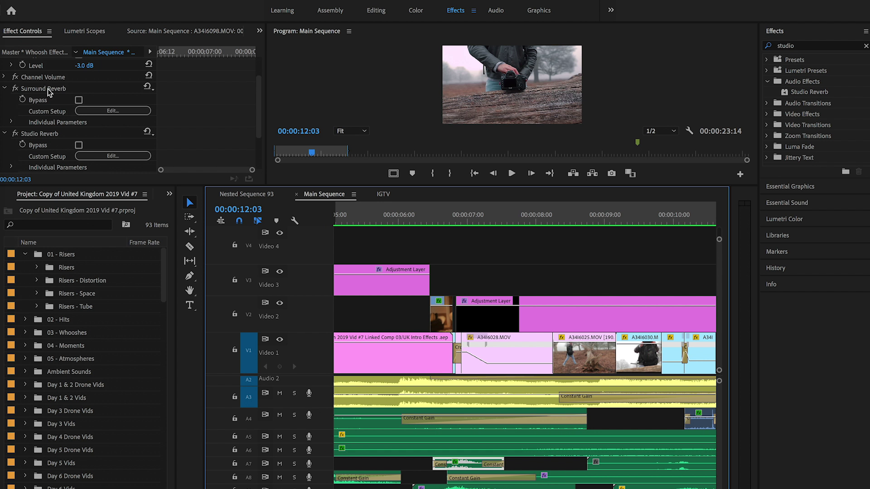
pyautogui.scroll(2, 418, 480)
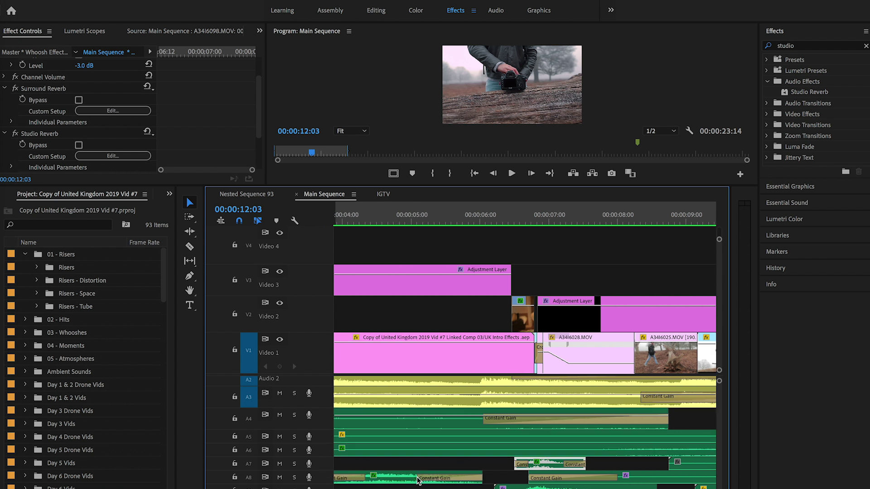
pyautogui.scroll(1, 418, 480)
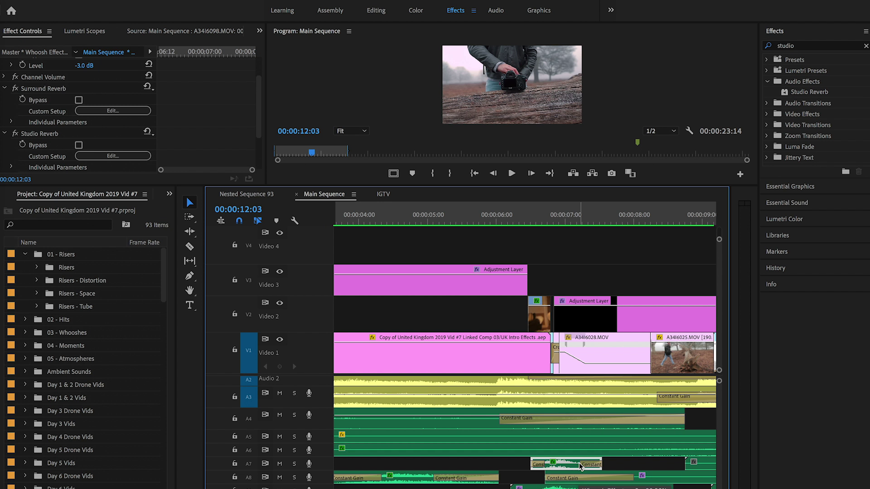
# - Toggle Ripple Edit and back to Selection, select 10 Drop Whoosh, and scrub to 00:00:04:04
pyautogui.press('b')
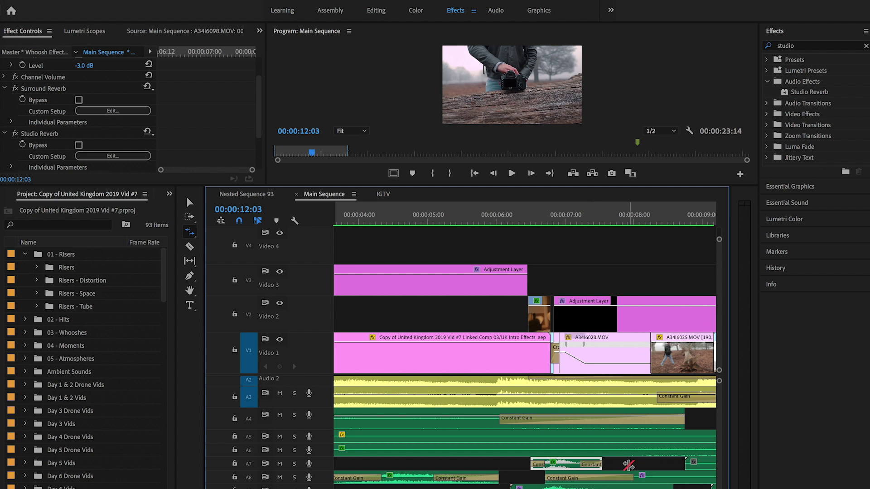
pyautogui.press('v')
pyautogui.scroll(3, 404, 480)
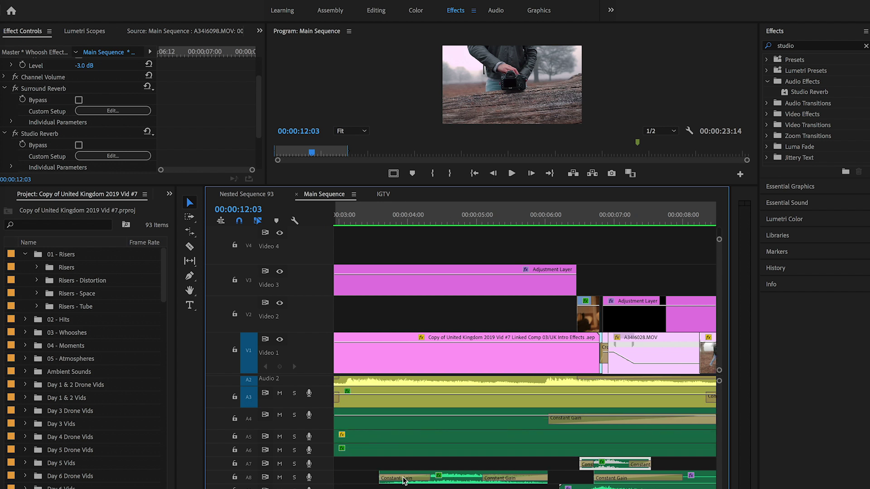
pyautogui.click(488, 479)
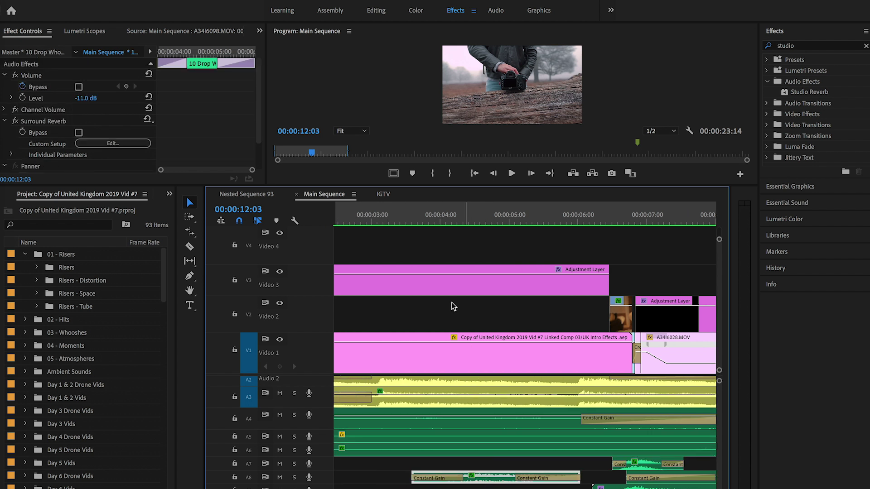
pyautogui.moveTo(414, 217); pyautogui.dragTo(451, 220)
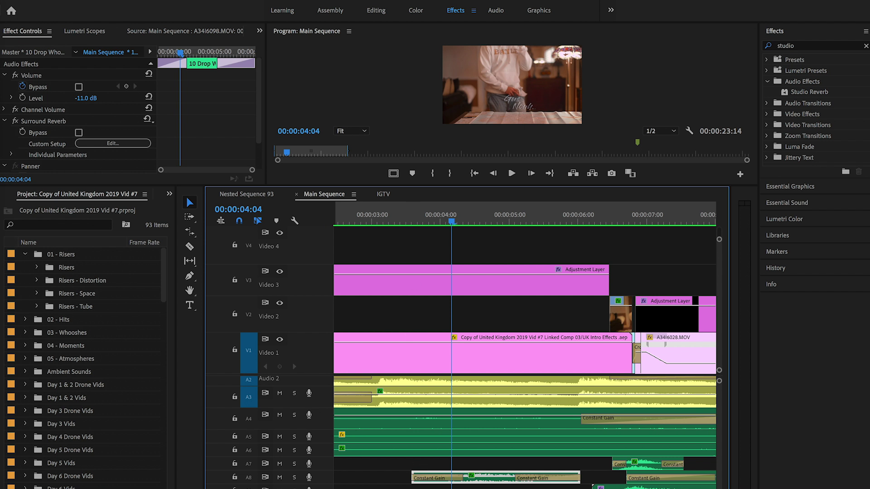
# - Select the 06 Below The Surface.mp3 clip and scrub toward the billboard shot around 00:00:16
pyautogui.click(476, 488)
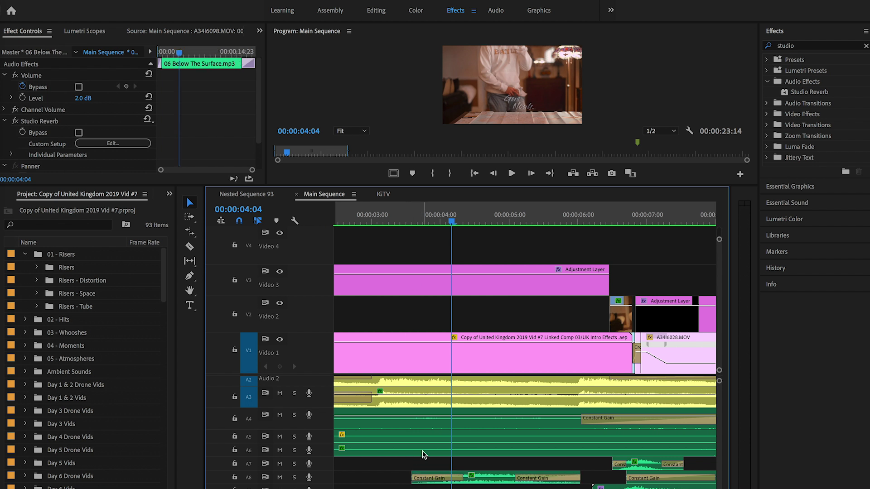
pyautogui.scroll(-5, 424, 454)
pyautogui.scroll(-2, 424, 455)
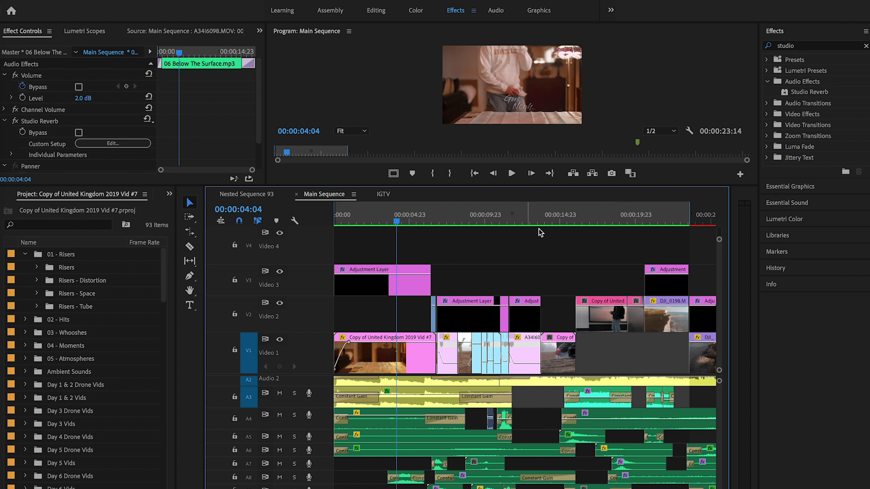
pyautogui.click(558, 222)
pyautogui.moveTo(560, 227); pyautogui.dragTo(419, 275)
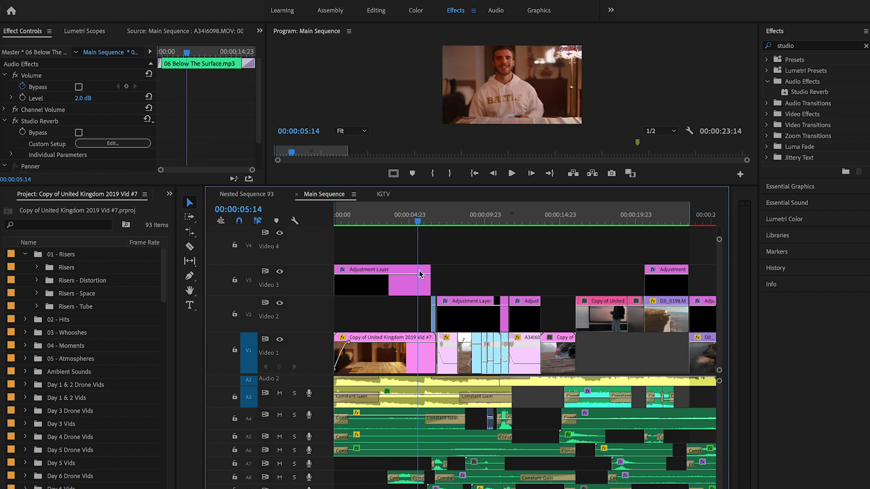
pyautogui.scroll(-1, 503, 394)
pyautogui.scroll(1, 503, 394)
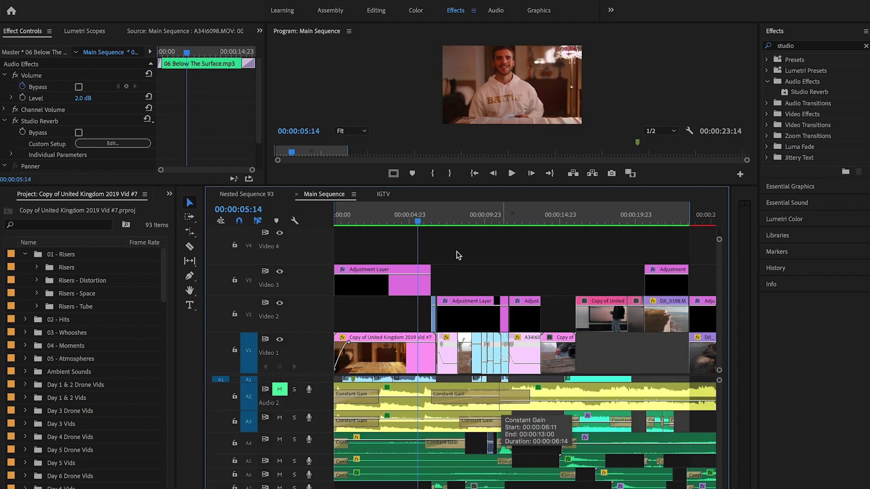
# - Play the intro, stopping at 00:00:13:04, and enlarge Audio 1 to show its waveforms
pyautogui.moveTo(412, 227); pyautogui.dragTo(435, 227)
pyautogui.press('space')
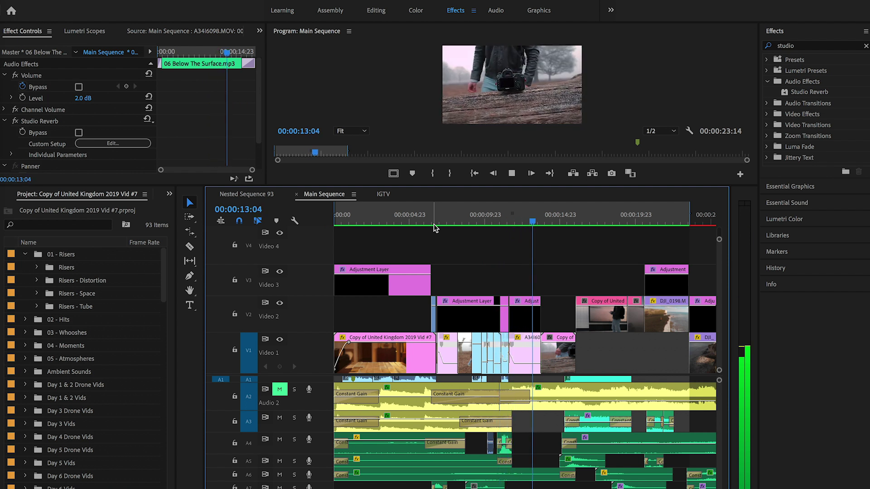
pyautogui.press('space')
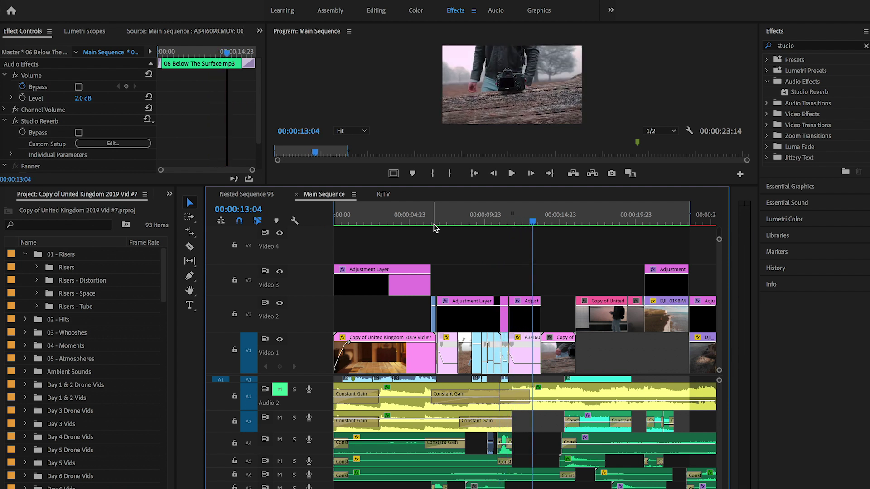
pyautogui.moveTo(453, 383); pyautogui.dragTo(453, 416)
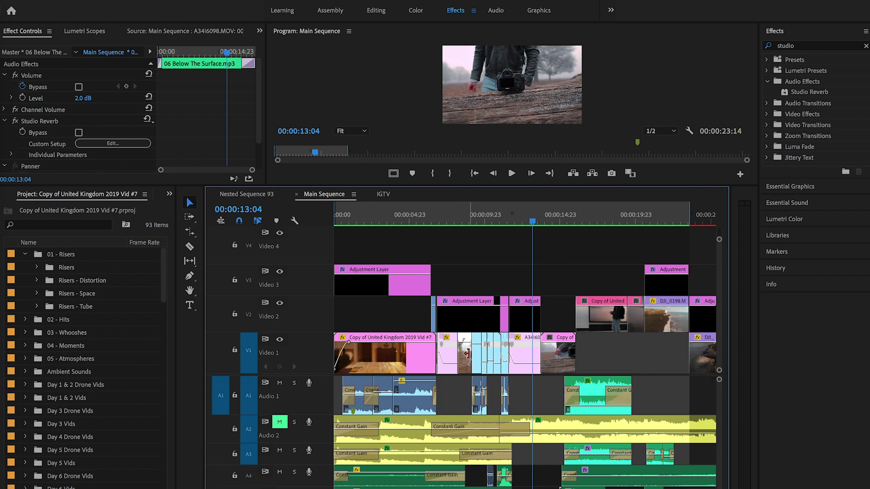
# - Inspect the levels and effects of the A34I6030 and A34I6036 clips on Audio 1
pyautogui.click(461, 405)
pyautogui.scroll(5, 461, 405)
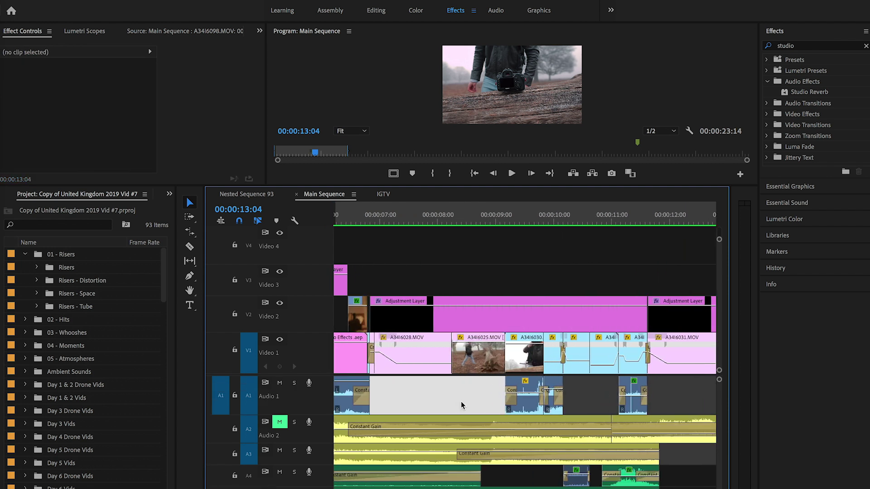
pyautogui.click(527, 386)
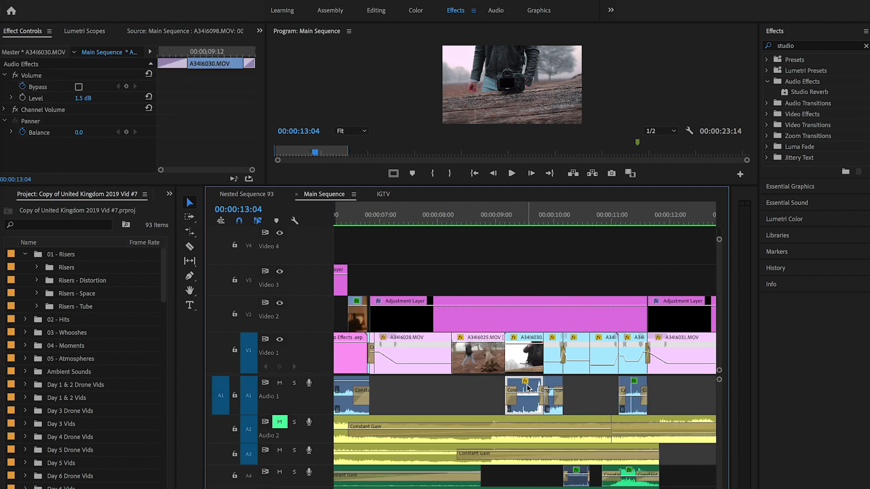
pyautogui.click(552, 396)
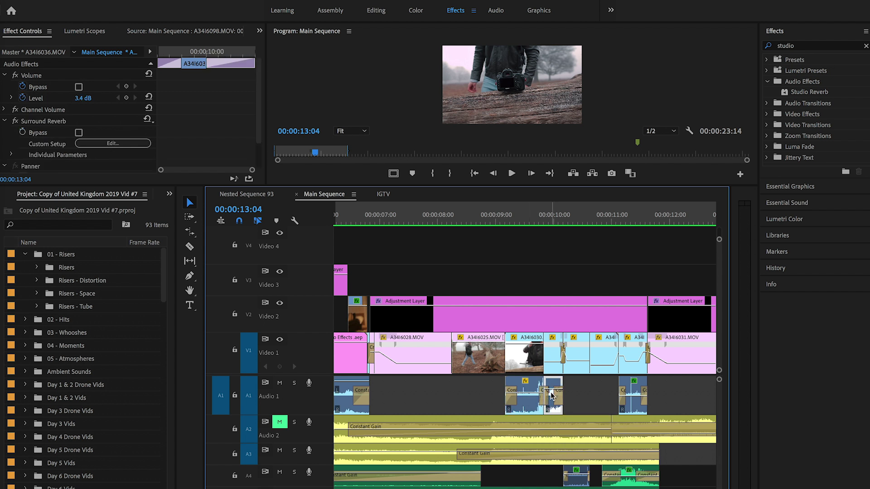
pyautogui.click(528, 389)
# - Replay around 9 seconds, step to 00:00:09:20, and open A34I6036 in the Source monitor
pyautogui.moveTo(516, 227); pyautogui.dragTo(527, 223)
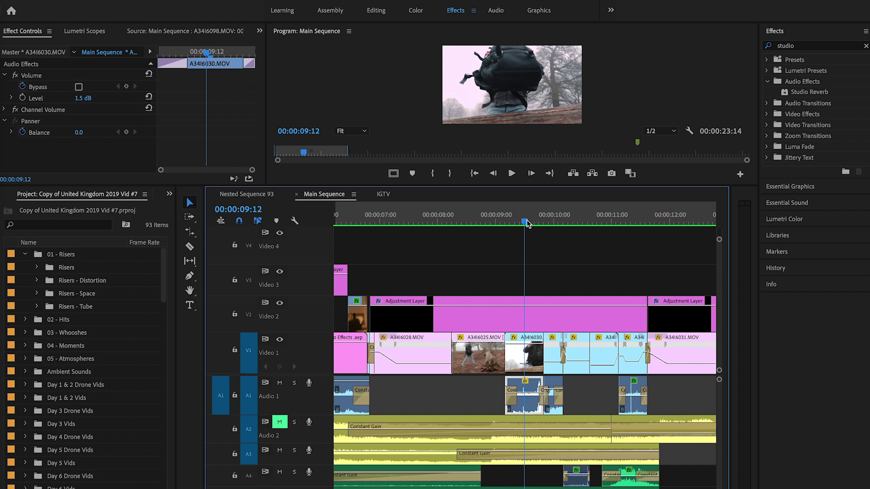
pyautogui.moveTo(525, 226); pyautogui.dragTo(502, 218)
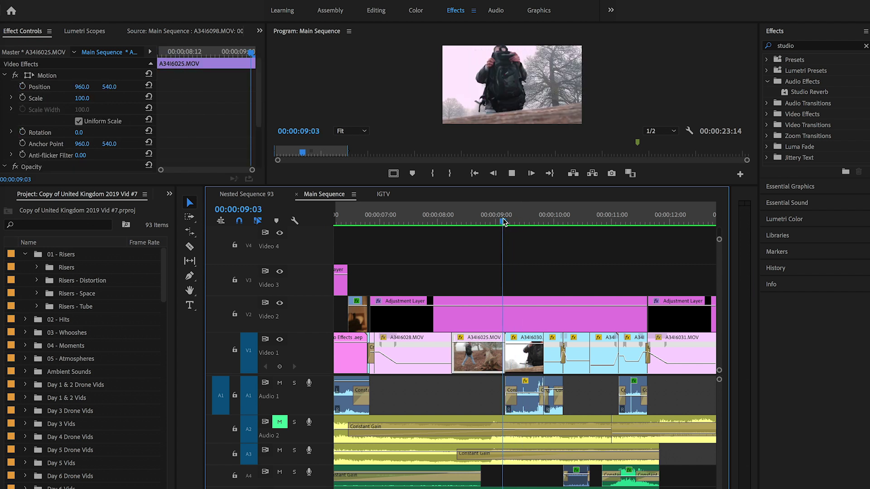
pyautogui.press('space')
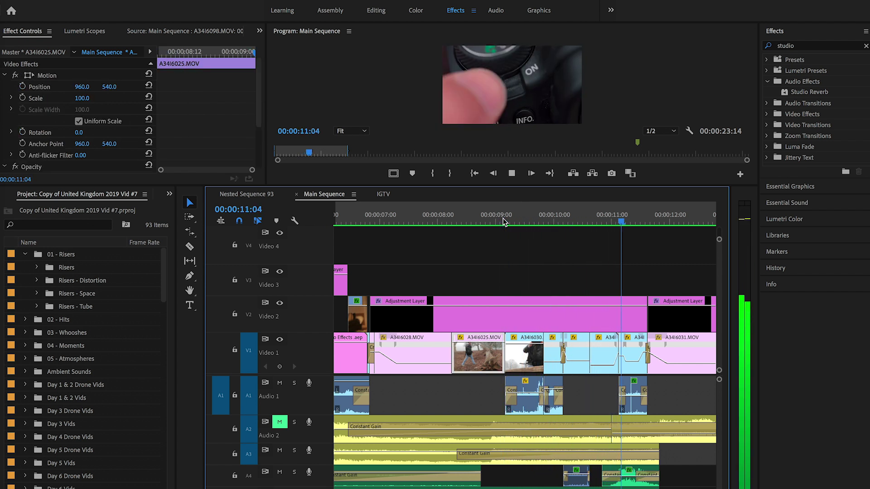
pyautogui.press('space')
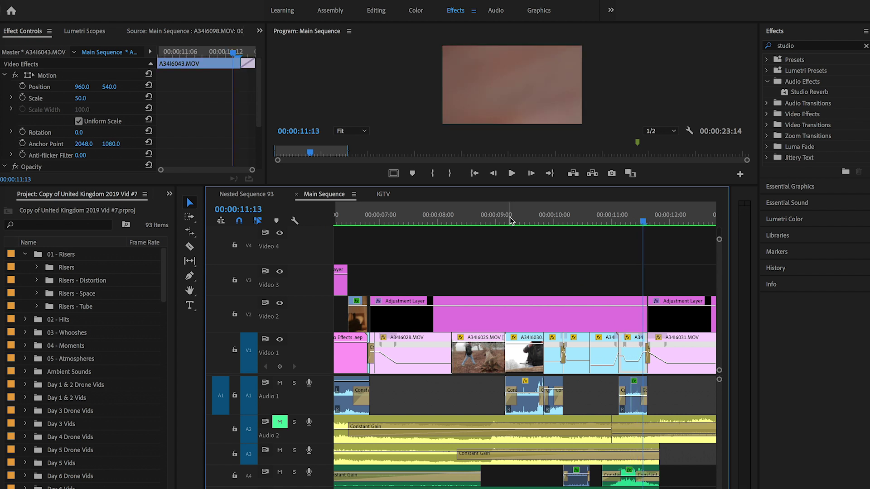
pyautogui.moveTo(511, 220); pyautogui.dragTo(547, 246)
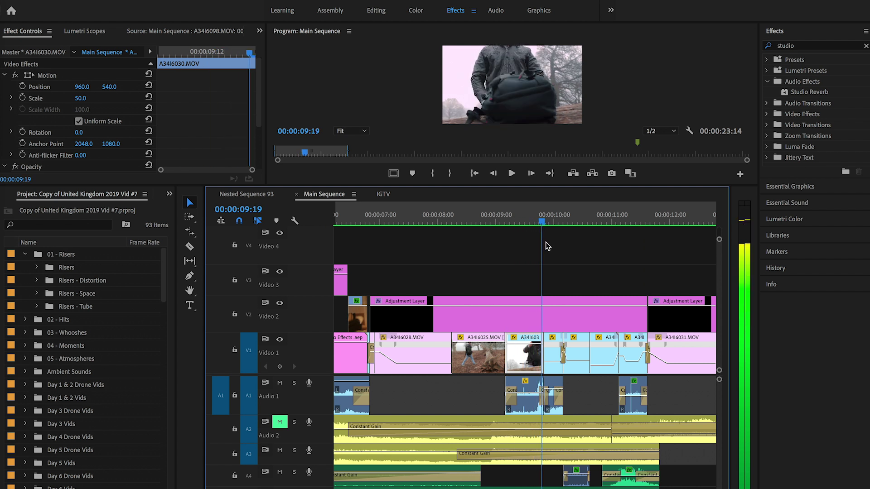
pyautogui.press('Right')
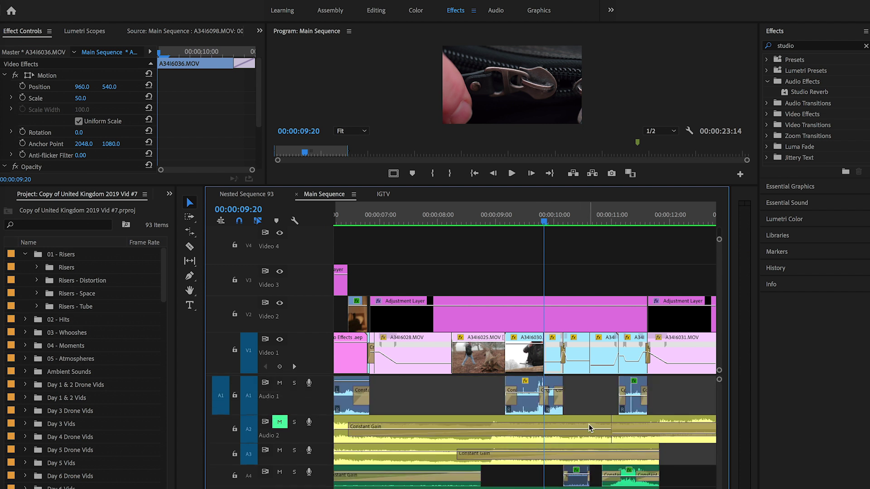
pyautogui.doubleClick(554, 410)
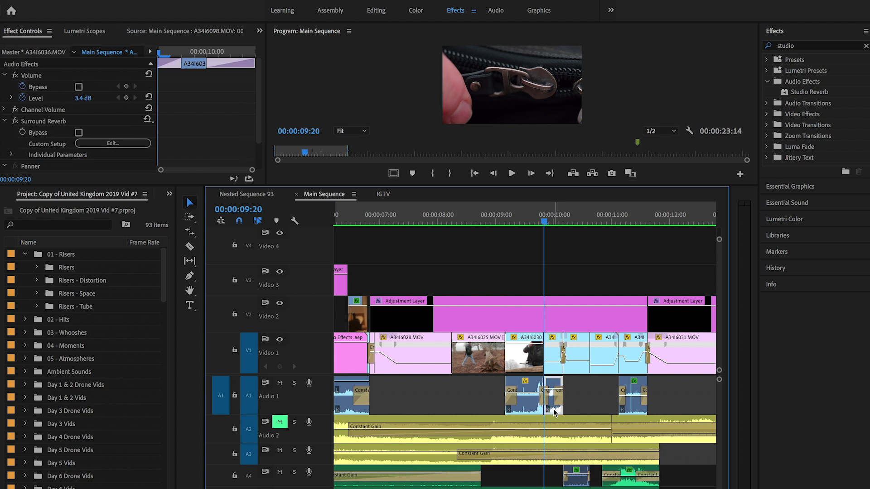
# - Set the playhead to 00:00:09:21 and switch the panel back to Effect Controls
pyautogui.click(553, 219)
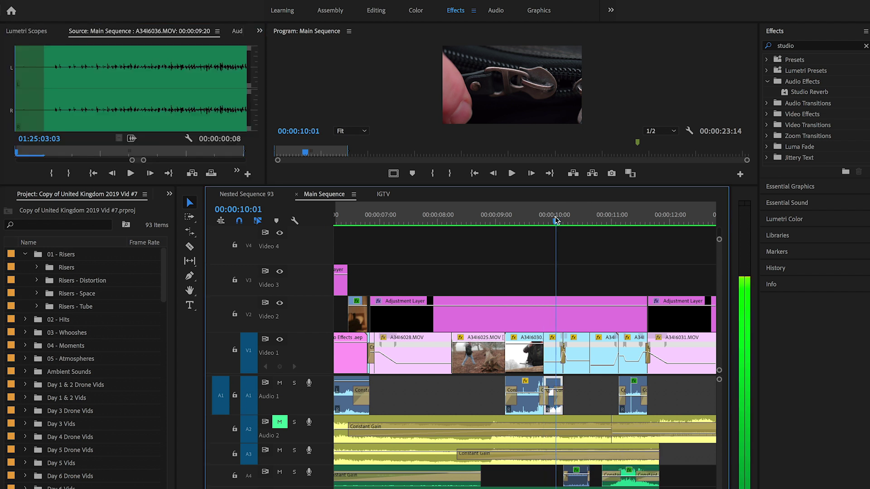
pyautogui.click(546, 219)
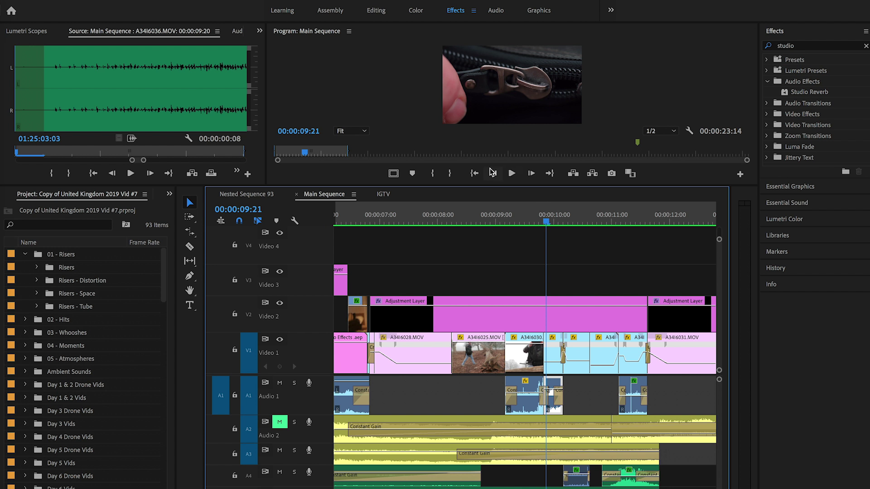
pyautogui.click(260, 30)
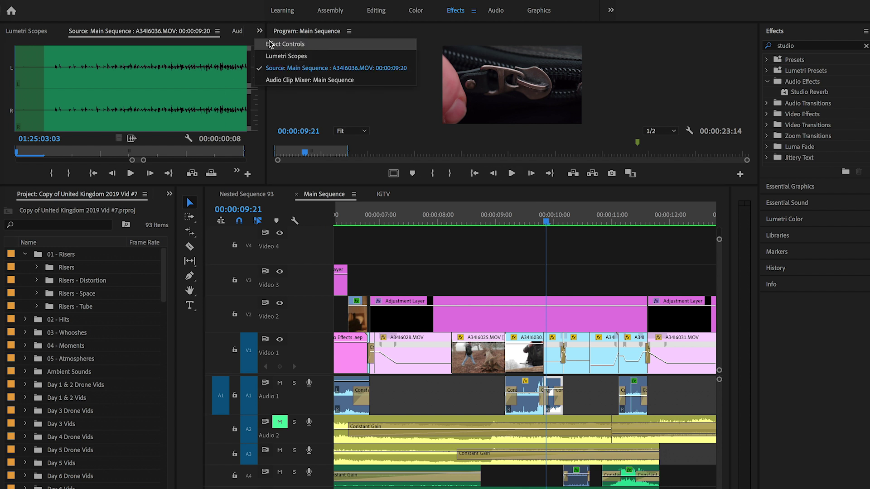
pyautogui.click(272, 45)
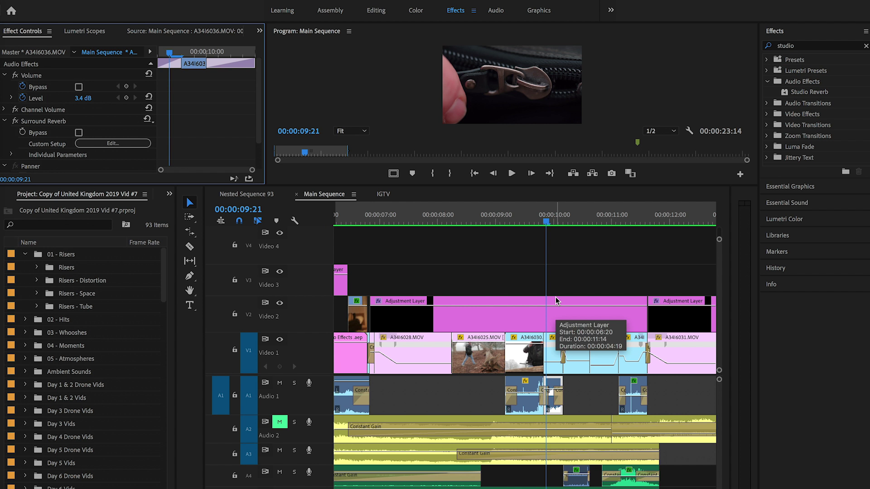
# - Review A34I6036.MOV's Surround Reverb settings (Somewhere Not Here) and close the editor
pyautogui.click(43, 121)
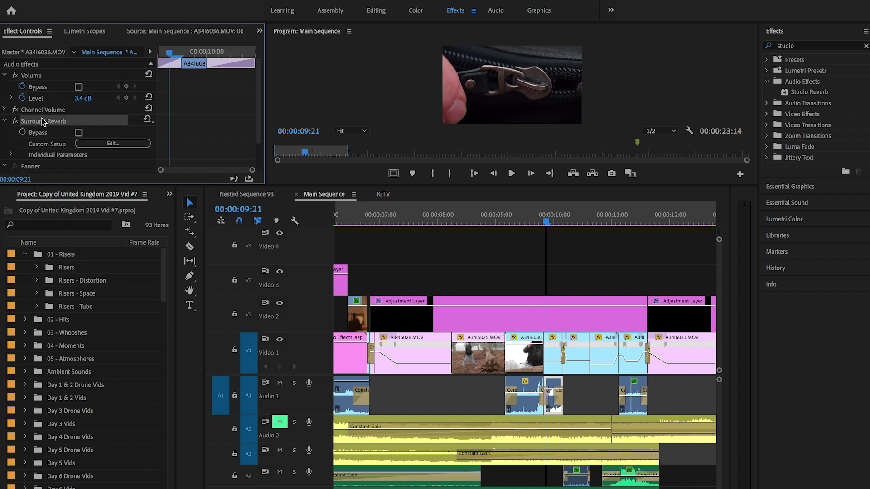
pyautogui.click(95, 143)
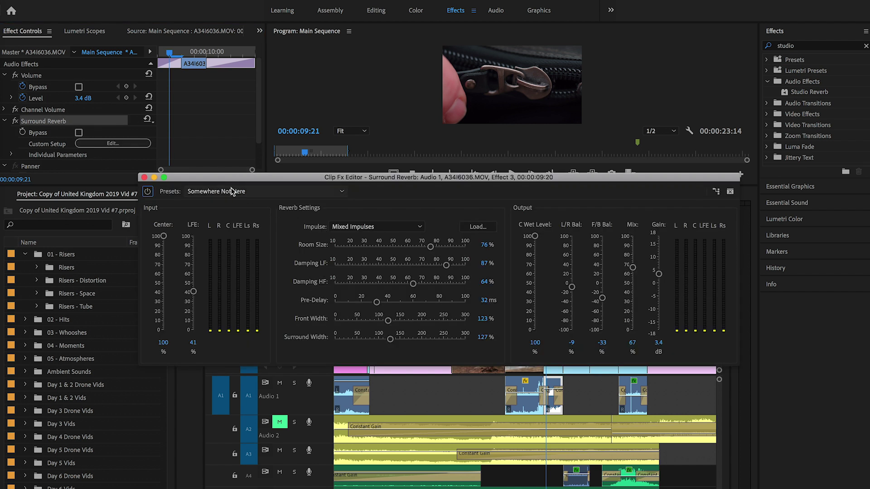
pyautogui.click(144, 177)
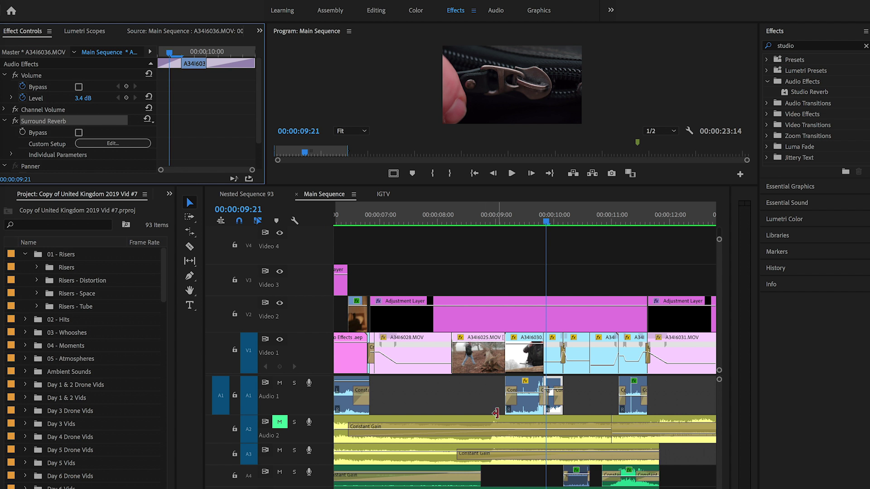
# - Play the sequence from 09:22 and stop at 11:23
pyautogui.scroll(-2, 499, 417)
pyautogui.scroll(-2, 499, 416)
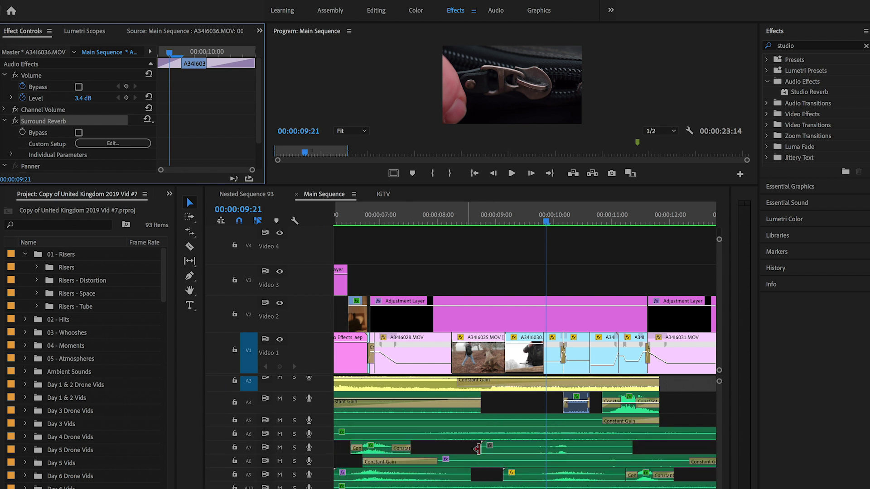
pyautogui.scroll(4, 528, 472)
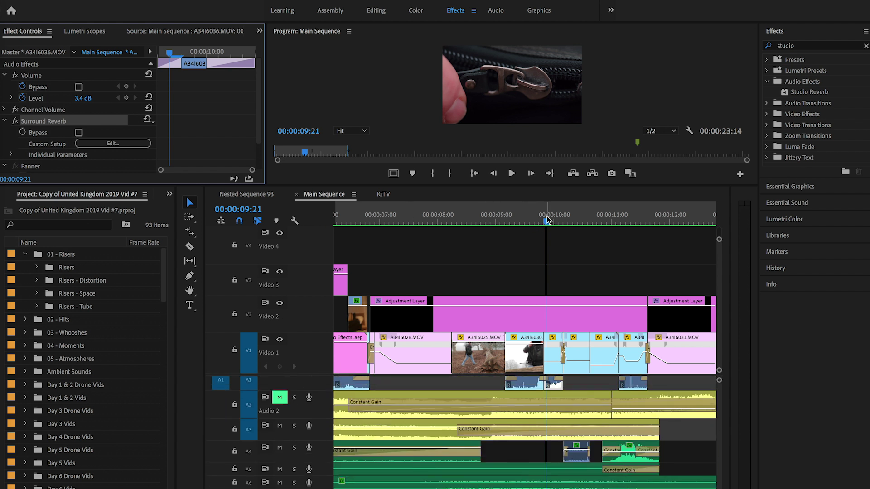
pyautogui.click(549, 221)
pyautogui.press('space')
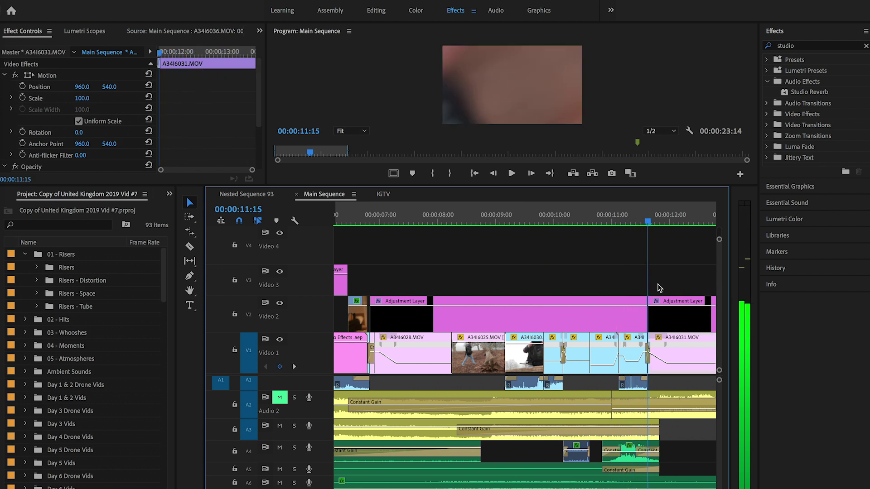
pyautogui.press('space')
# - Continue playback to 14:00, replay from 14:01, then scrub to 15:07 with Audio 1 expanded
pyautogui.hscroll(3, 664, 292)
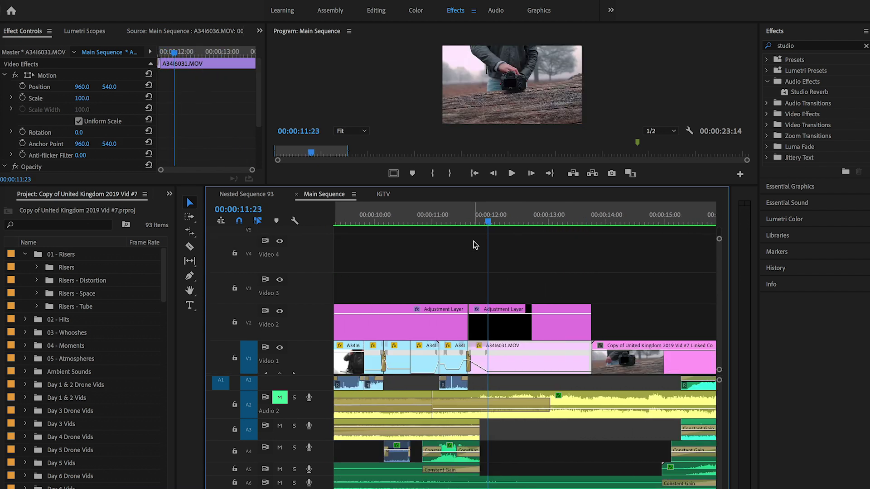
pyautogui.press('space')
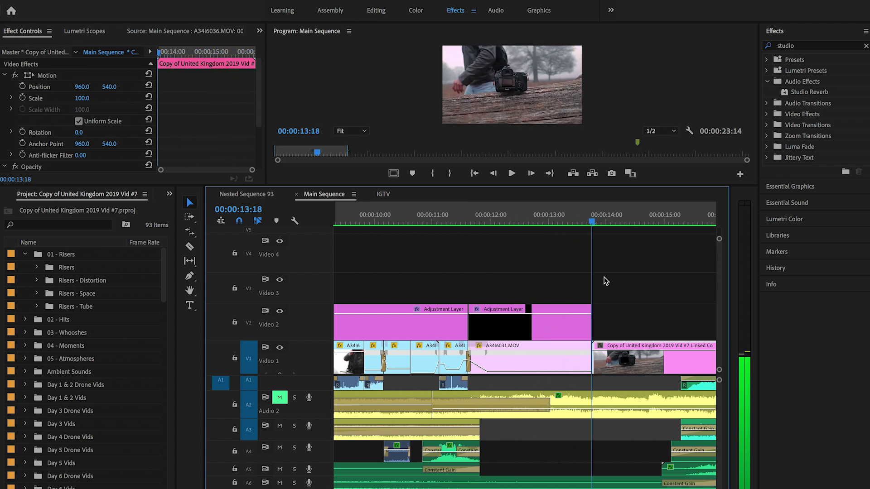
pyautogui.press('space')
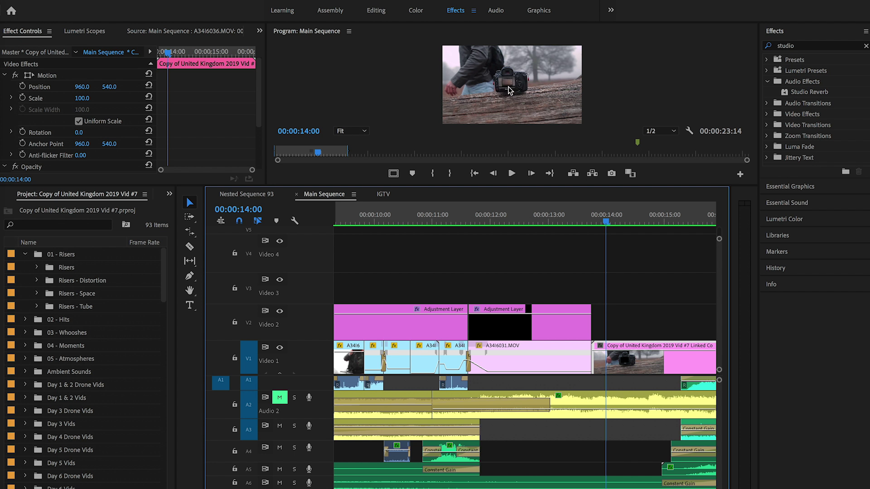
pyautogui.press('space')
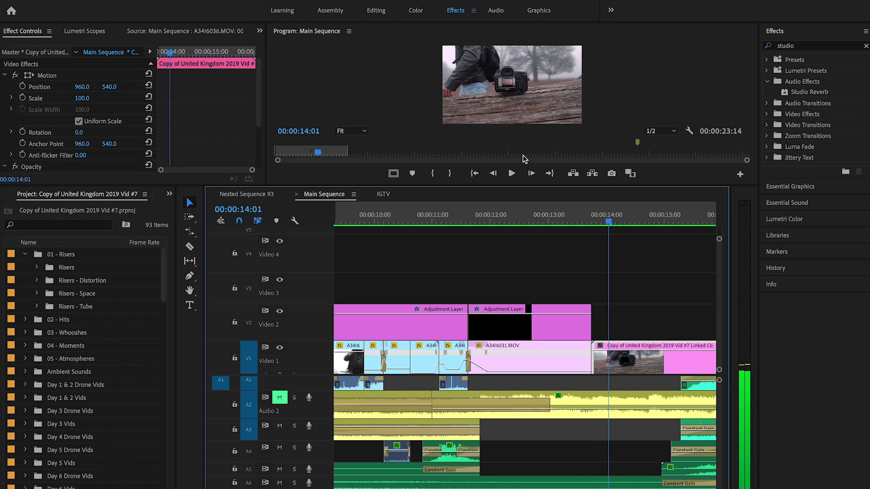
pyautogui.scroll(-1, 544, 216)
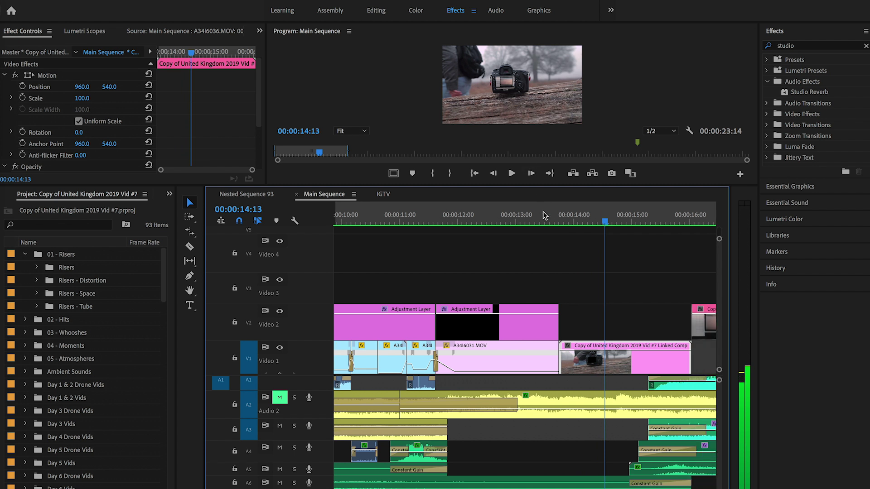
pyautogui.scroll(-2, 545, 267)
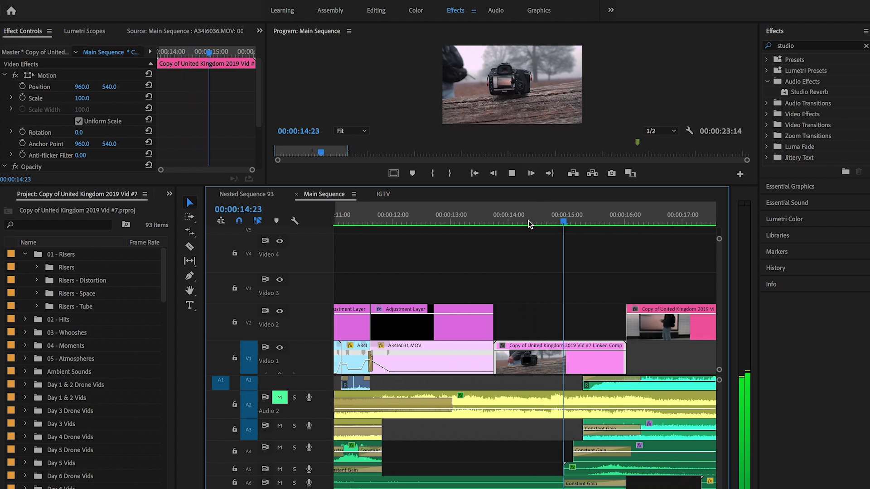
pyautogui.moveTo(529, 221); pyautogui.dragTo(612, 224)
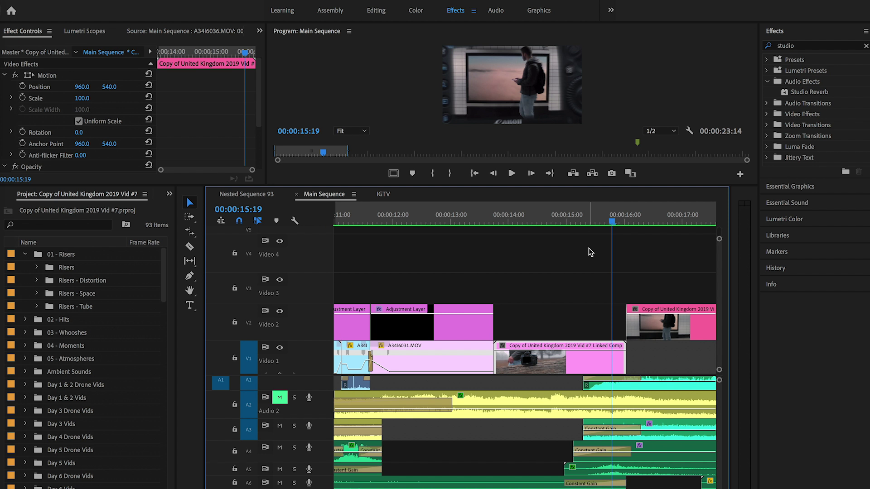
pyautogui.hscroll(4, 589, 267)
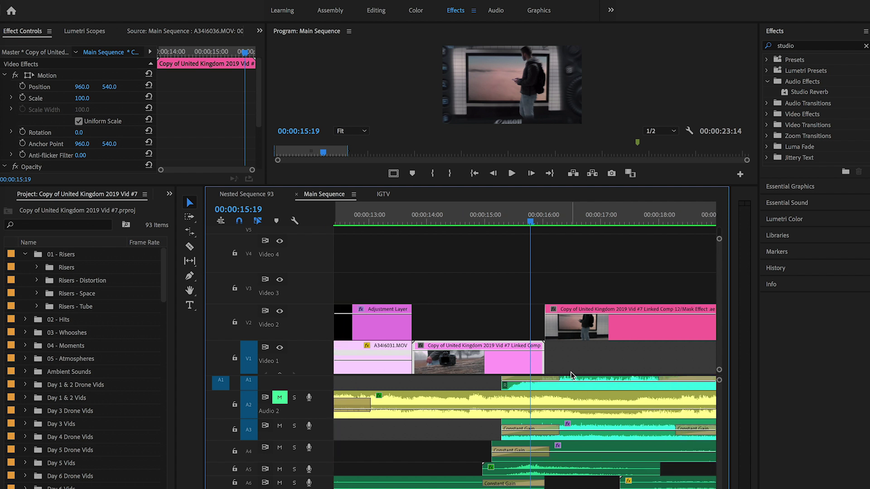
pyautogui.scroll(1, 569, 383)
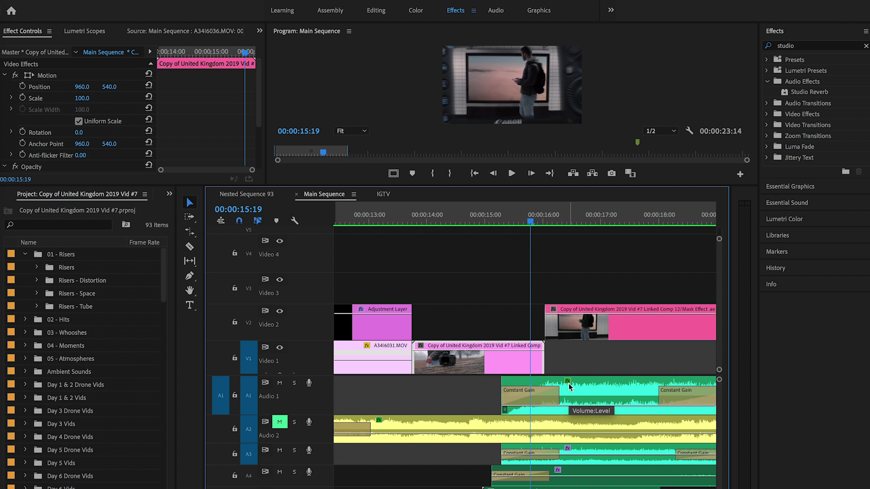
pyautogui.press('space')
pyautogui.click(569, 384)
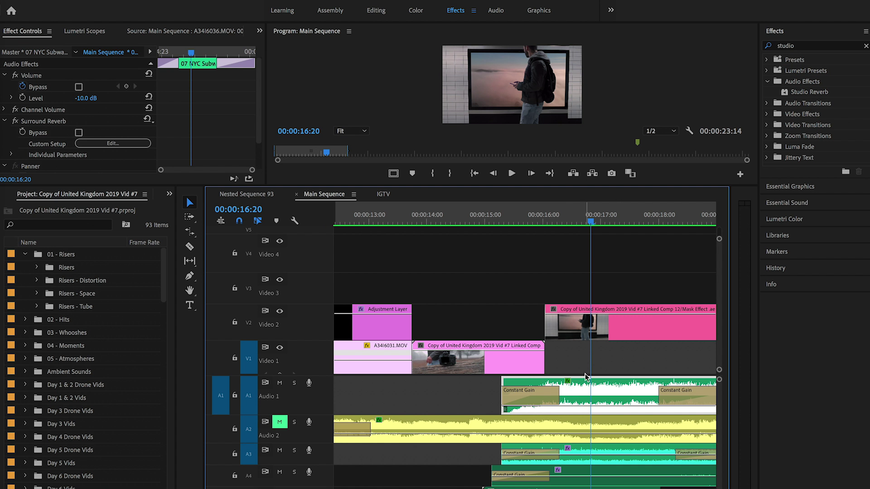
pyautogui.hscroll(4, 586, 392)
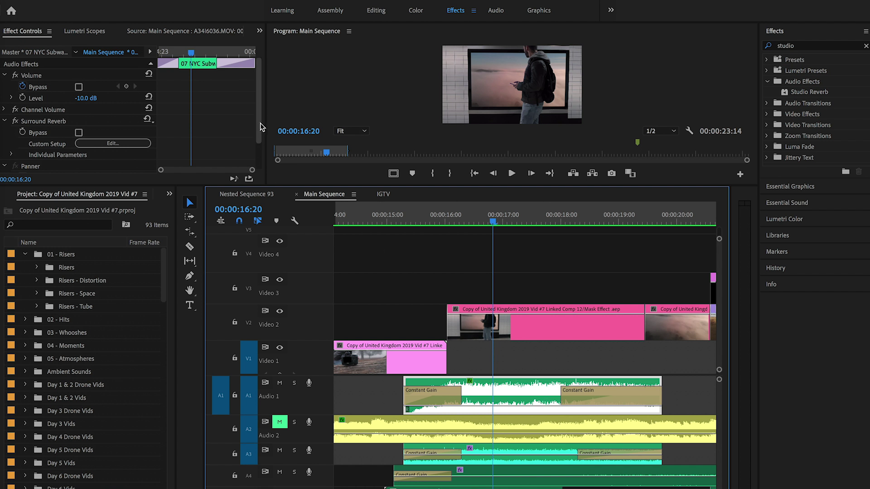
pyautogui.scroll(-2, 217, 134)
pyautogui.scroll(2, 217, 134)
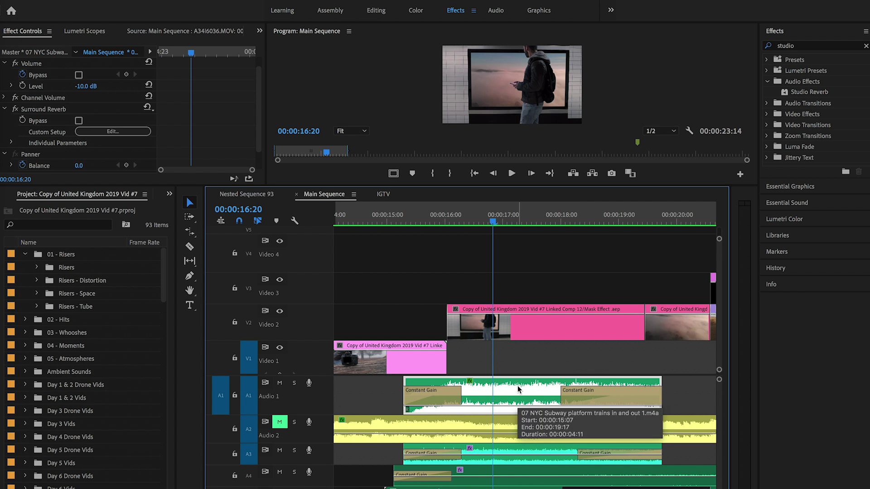
pyautogui.click(409, 214)
pyautogui.press('space')
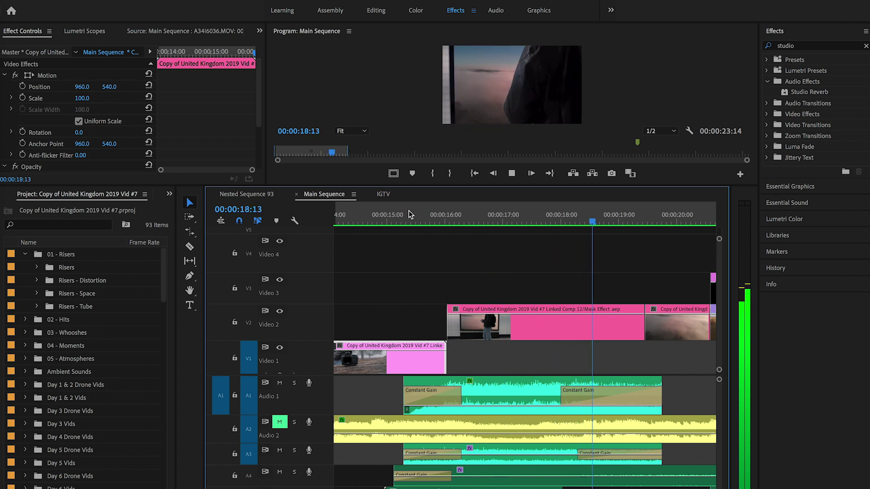
pyautogui.press('space')
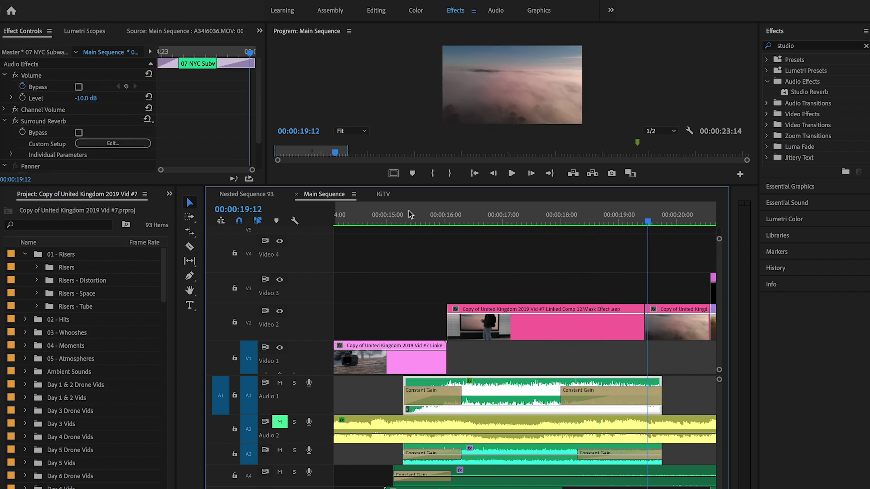
pyautogui.click(406, 207)
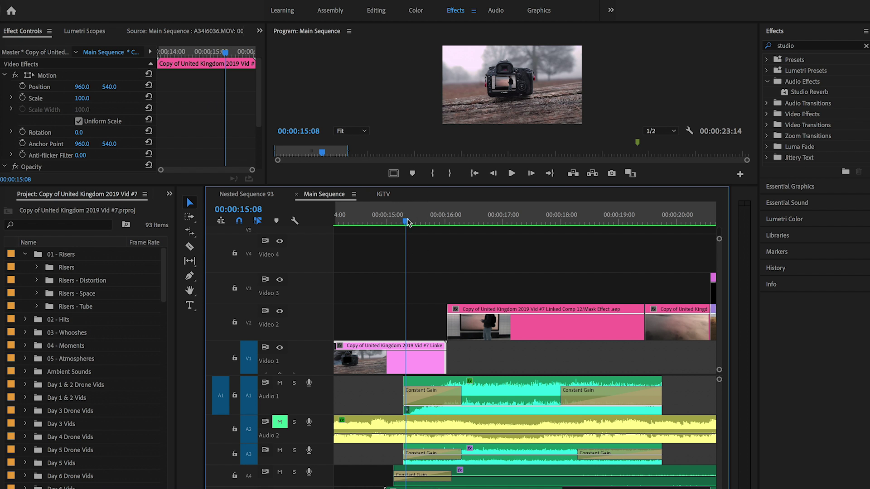
pyautogui.press('space')
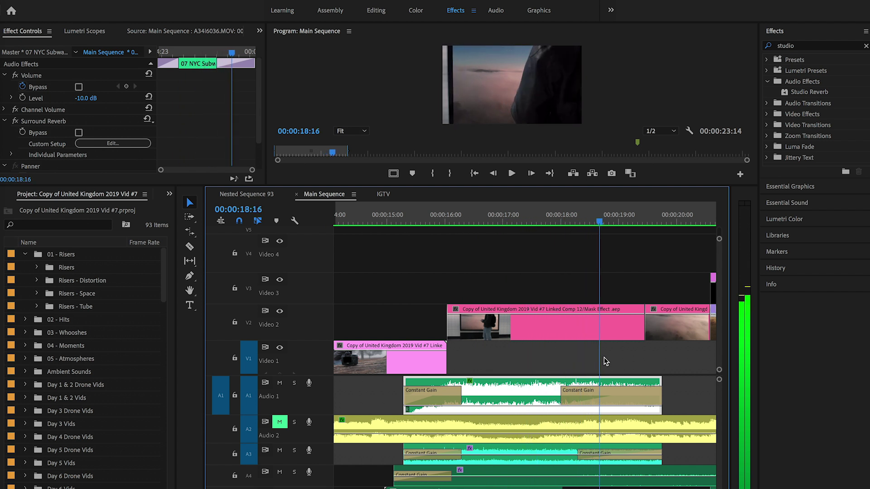
pyautogui.press('j')
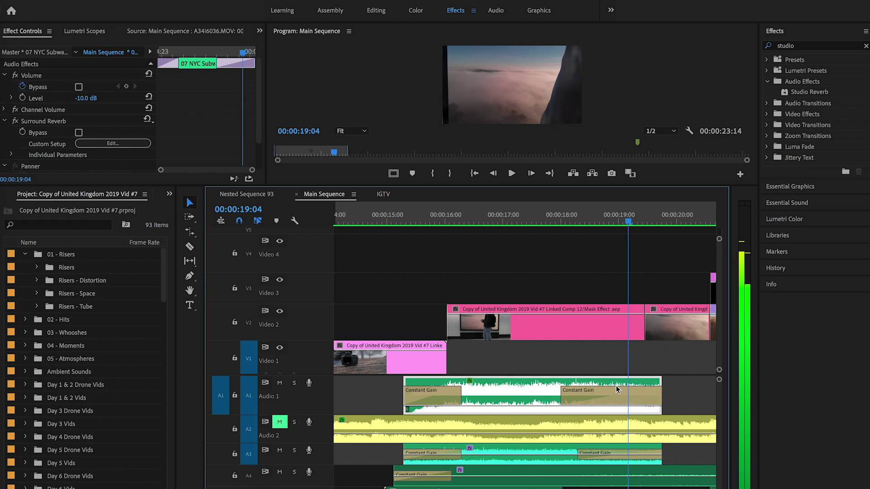
pyautogui.press('k')
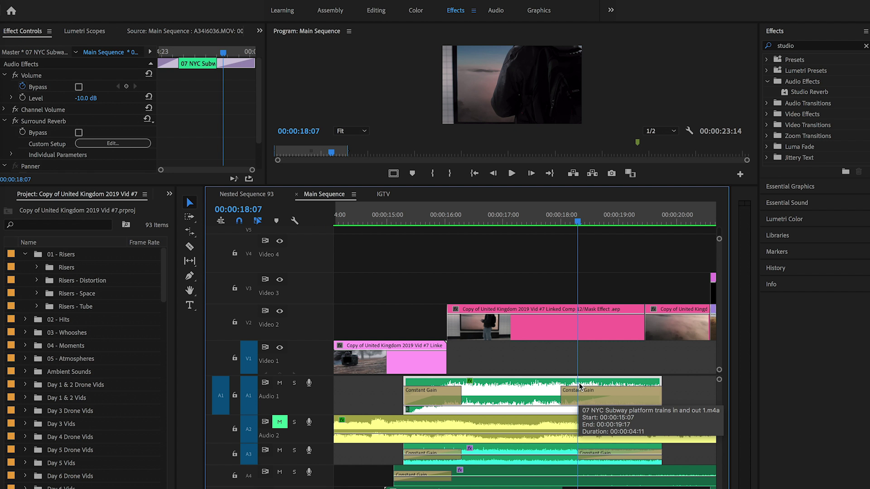
pyautogui.press('space')
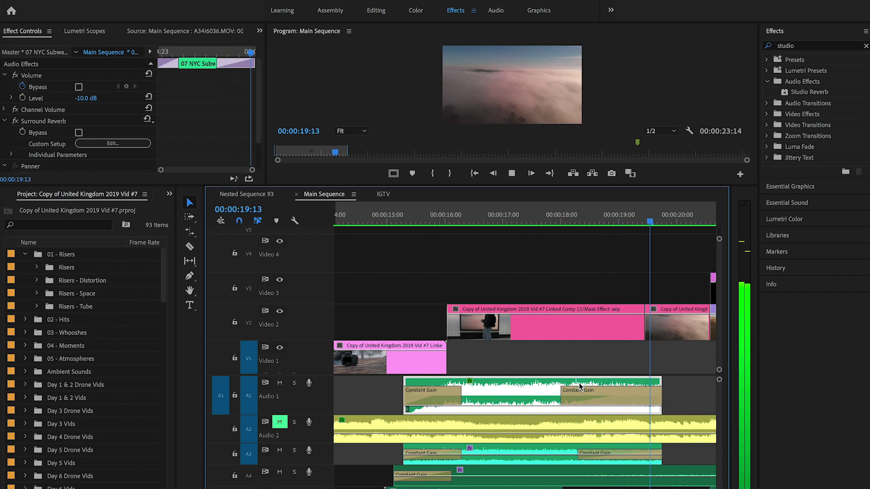
pyautogui.press('space')
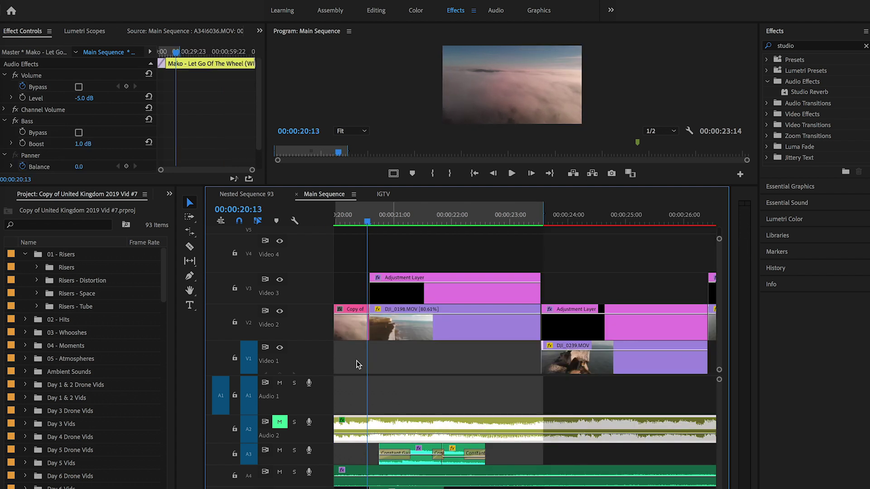
pyautogui.scroll(5, 394, 352)
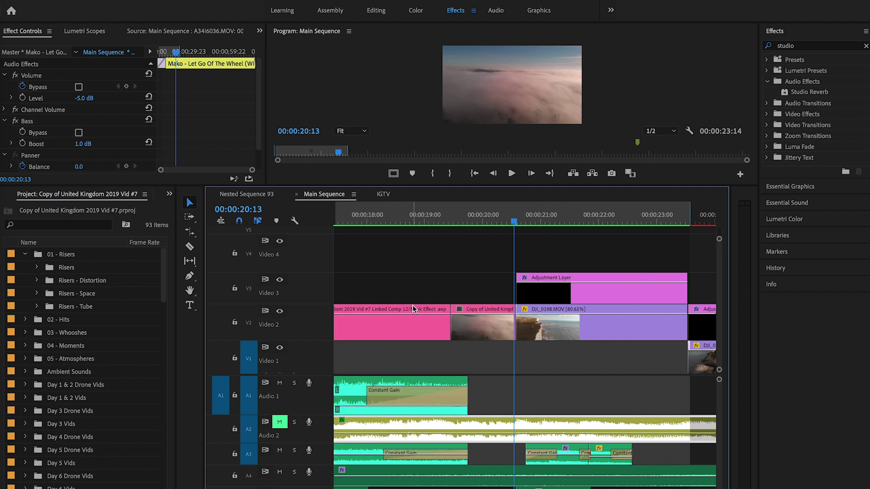
pyautogui.scroll(5, 413, 366)
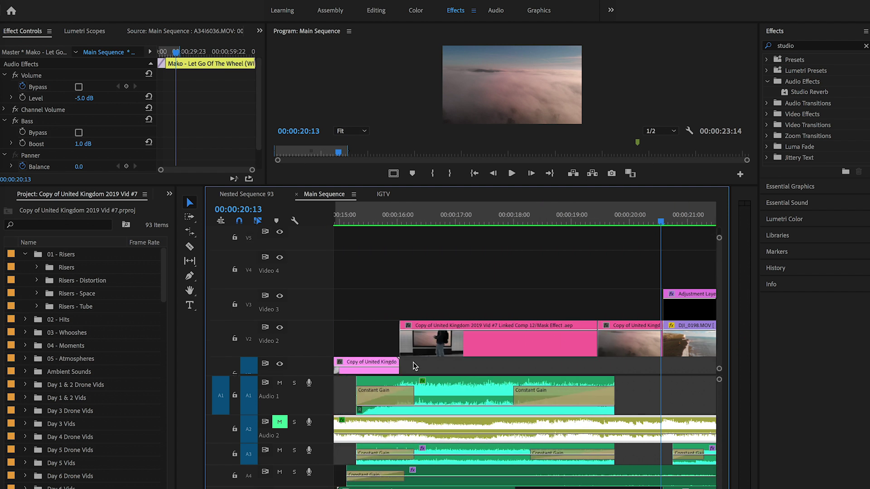
pyautogui.click(623, 219)
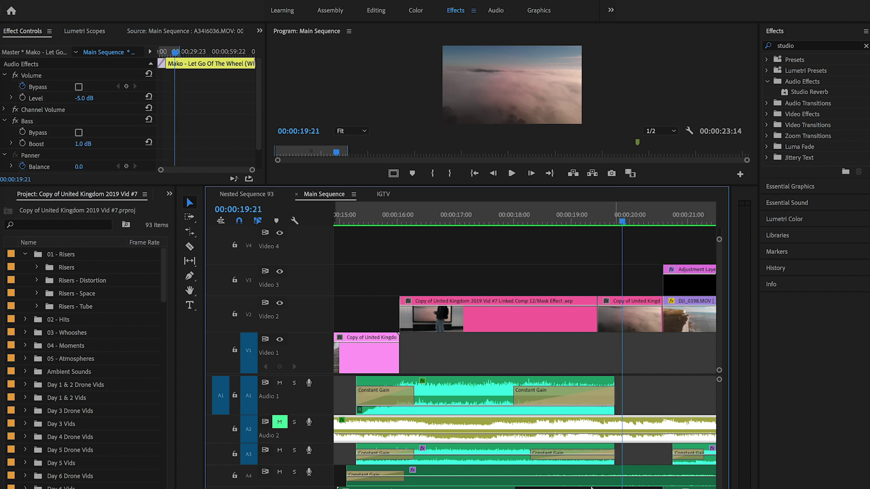
pyautogui.hscroll(1, 526, 317)
pyautogui.scroll(-4, 526, 431)
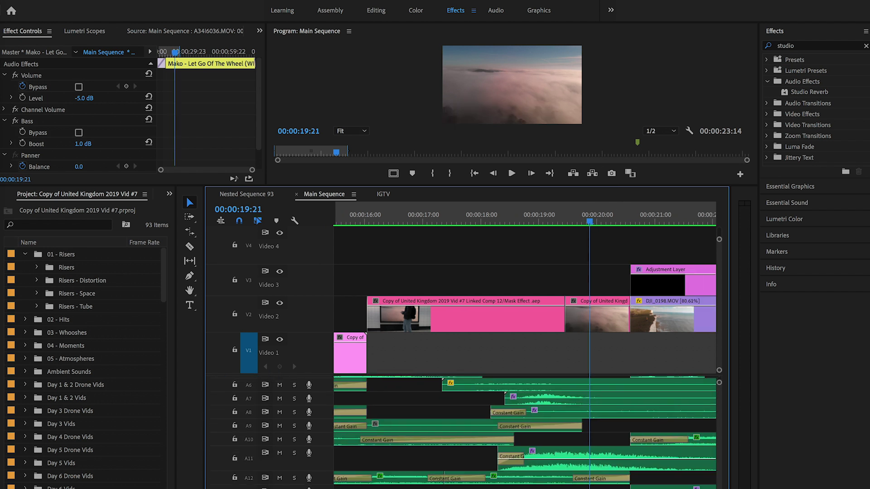
pyautogui.click(572, 452)
pyautogui.click(506, 219)
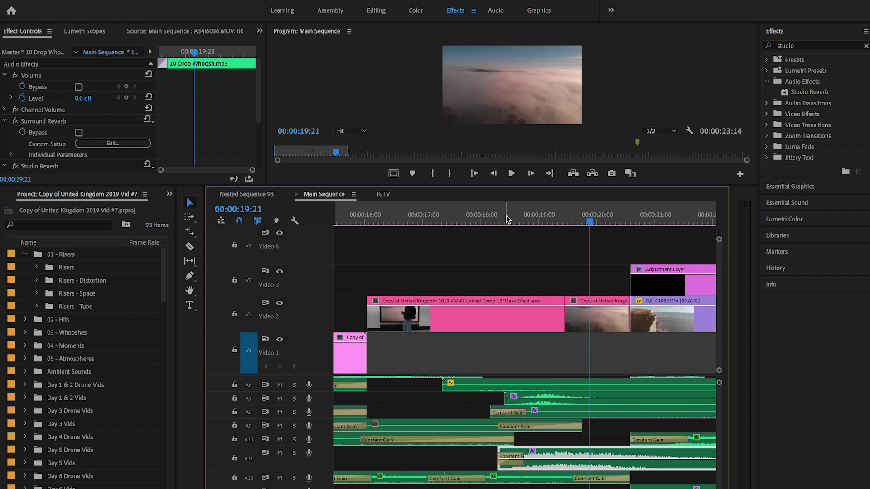
pyautogui.press('Left')
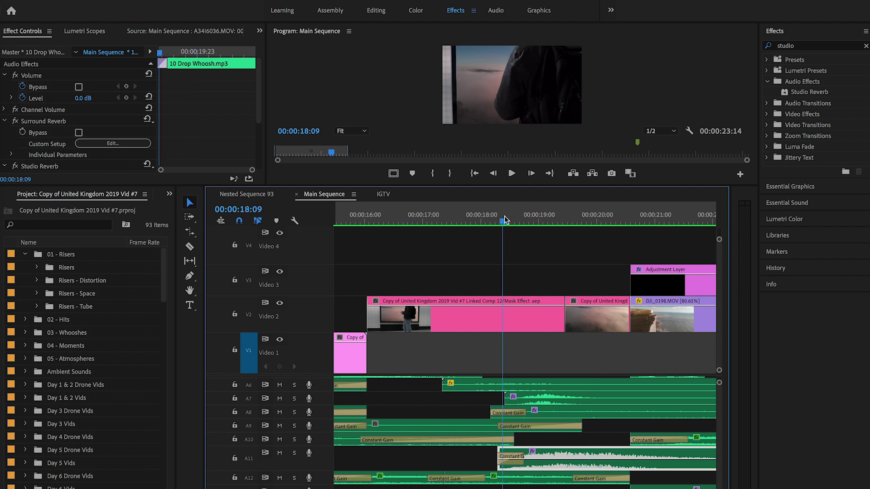
pyautogui.scroll(-2, 233, 119)
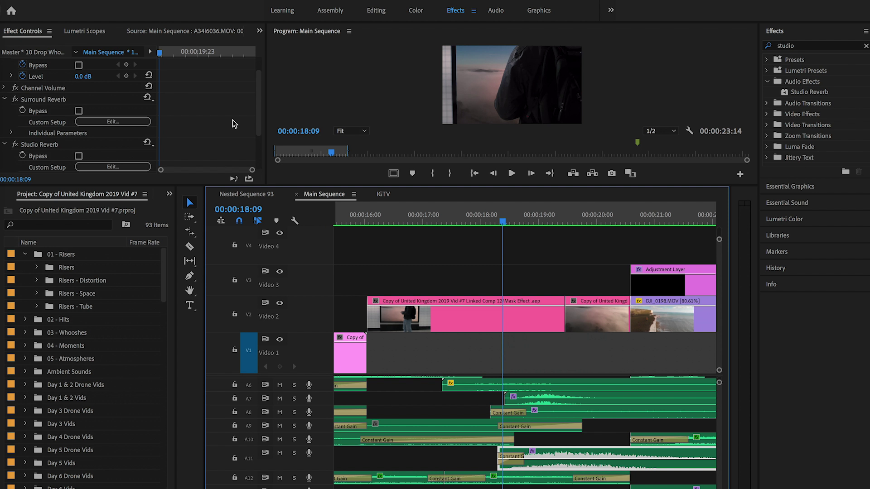
pyautogui.press('space')
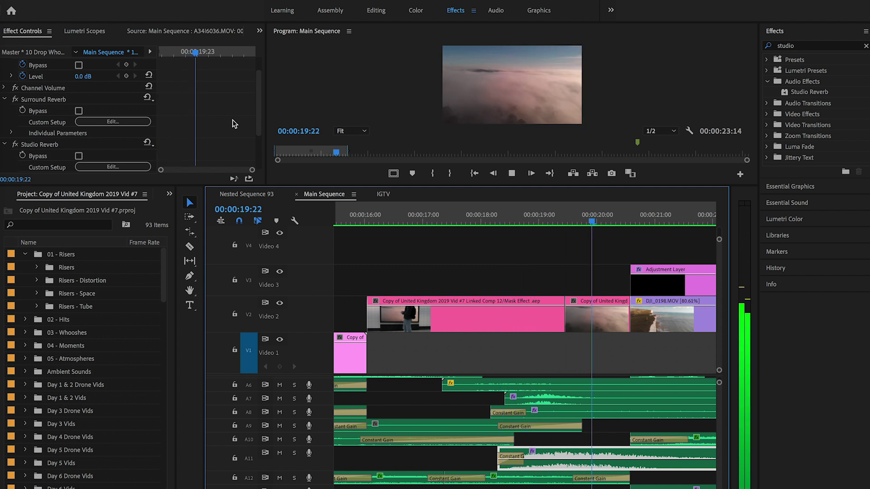
pyautogui.press('space')
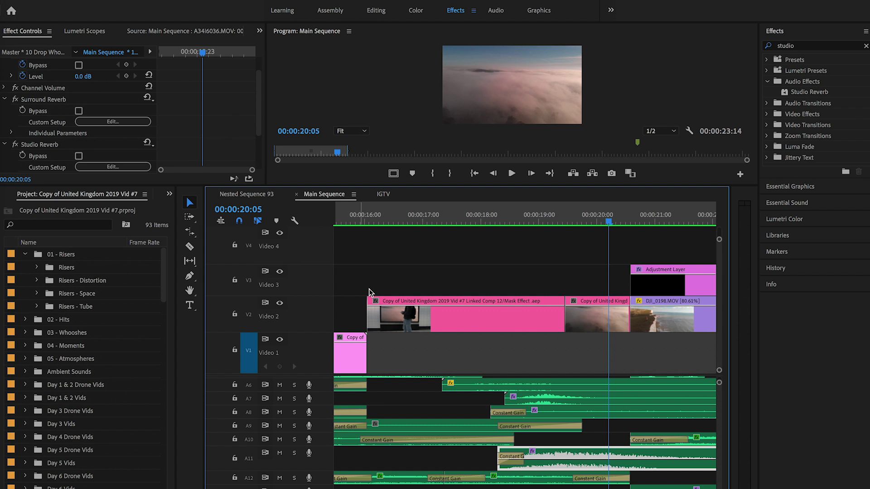
pyautogui.hscroll(2, 567, 402)
pyautogui.scroll(2, 567, 402)
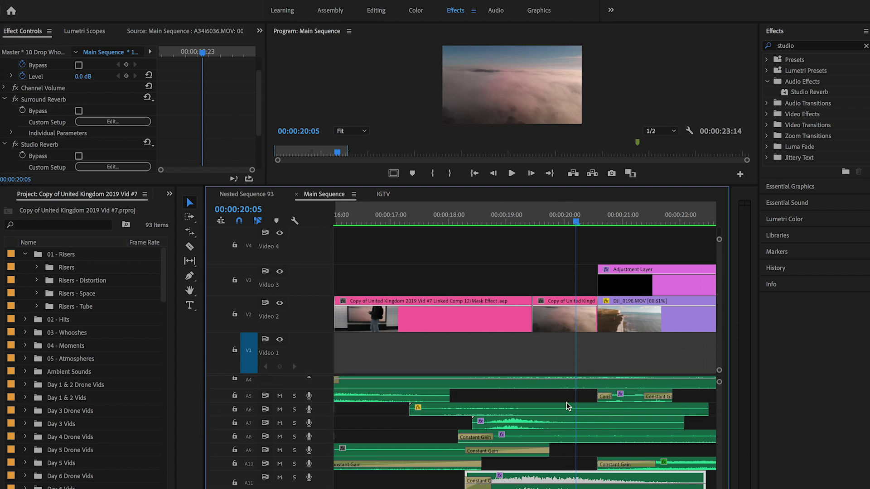
pyautogui.scroll(1, 566, 402)
pyautogui.click(560, 444)
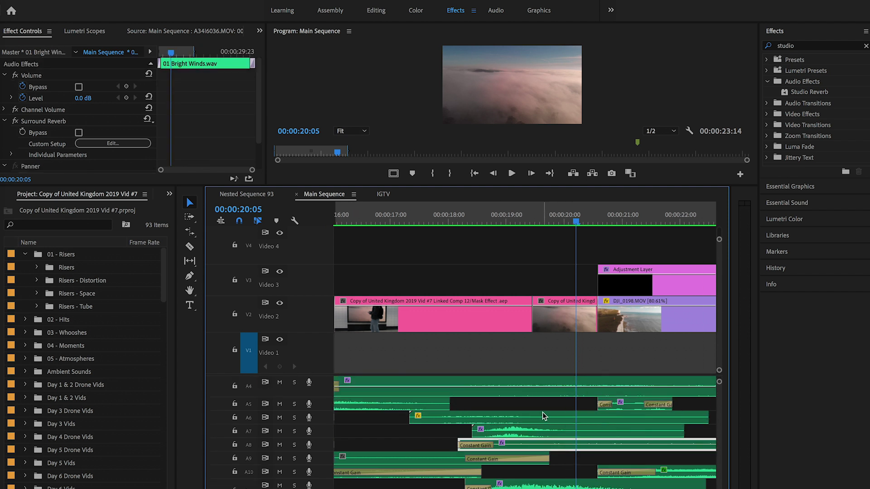
pyautogui.hscroll(8, 543, 412)
pyautogui.moveTo(430, 218); pyautogui.dragTo(390, 214)
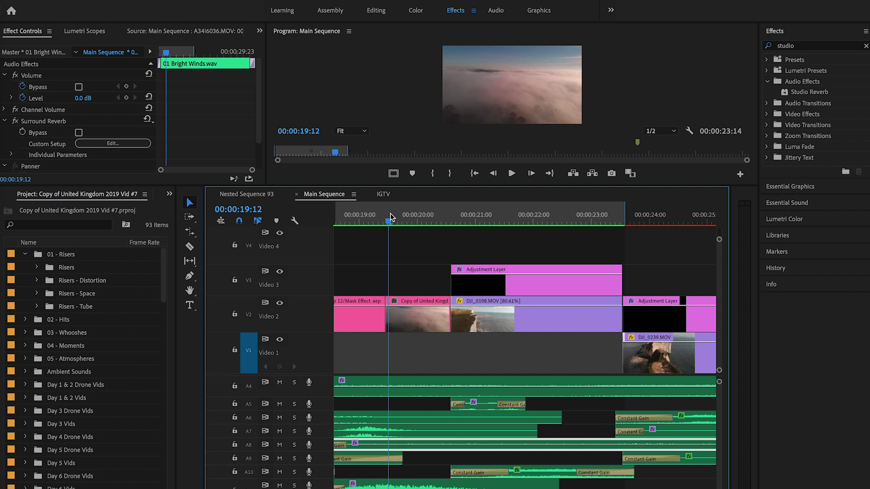
pyautogui.press('space')
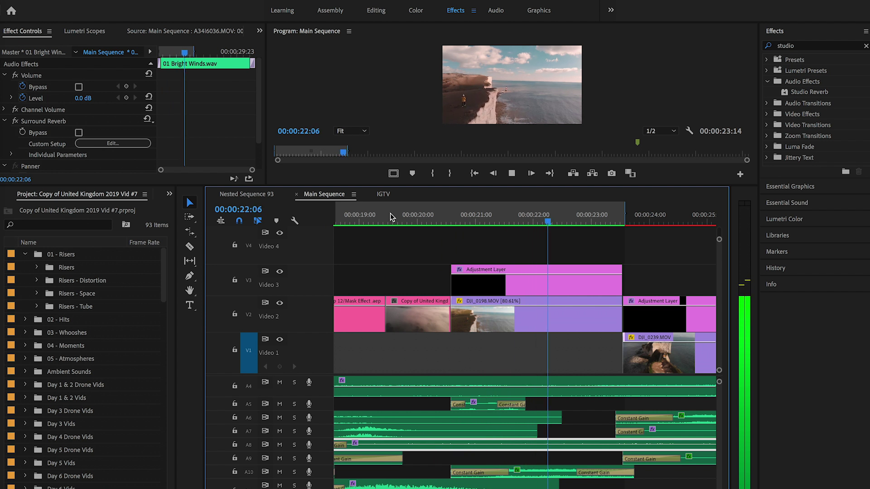
pyautogui.click(449, 218)
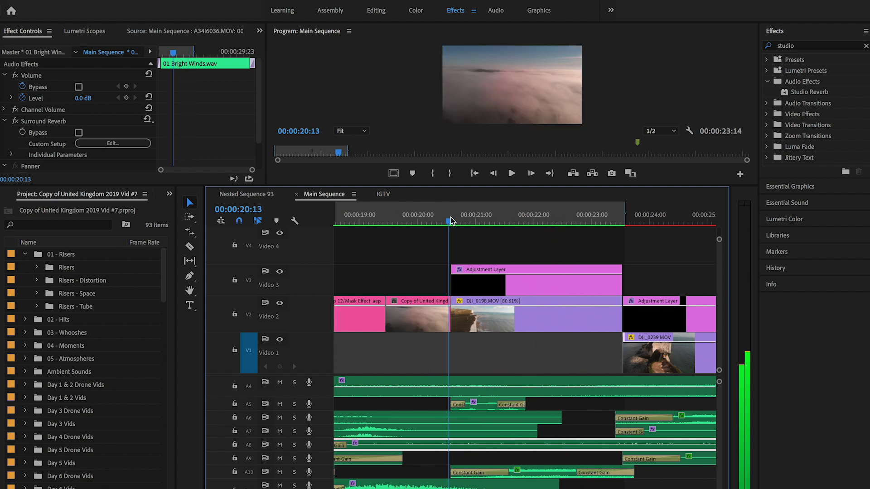
pyautogui.moveTo(446, 219); pyautogui.dragTo(461, 224)
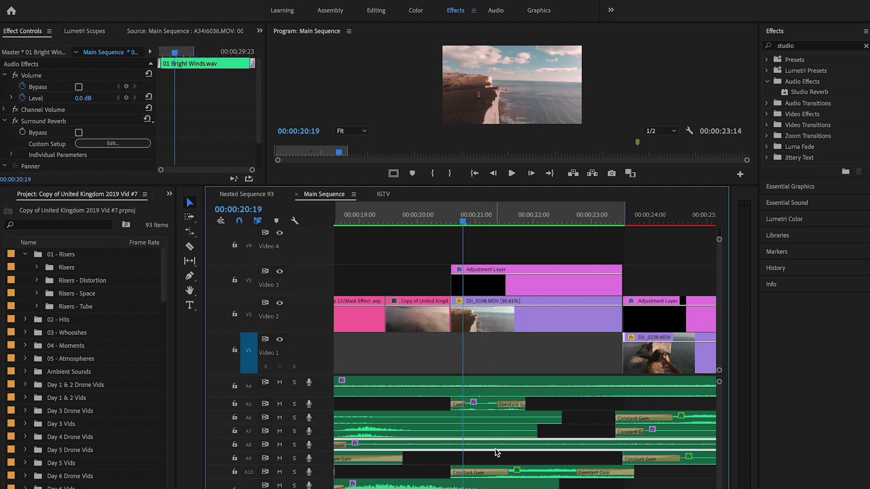
# - Select the 06 Below The Surface.mp3 clip on A13, then the City, Seagull clip on A10
pyautogui.scroll(-5, 496, 445)
pyautogui.click(529, 442)
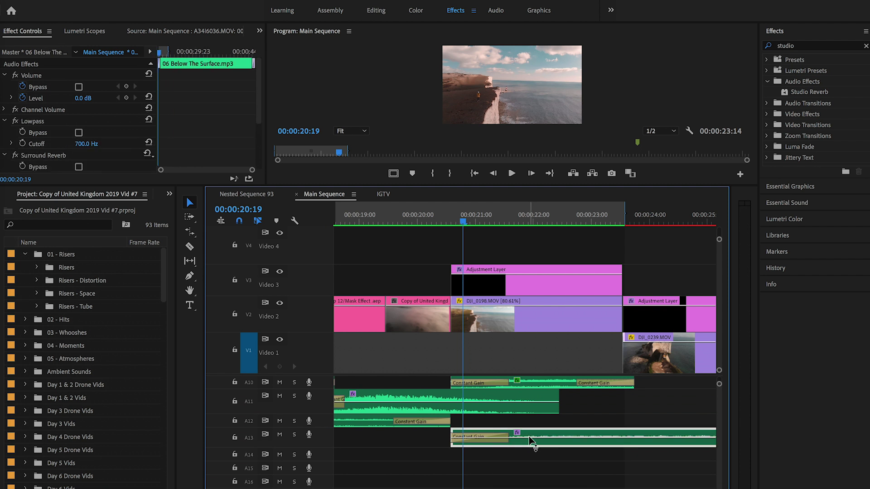
pyautogui.scroll(3, 529, 436)
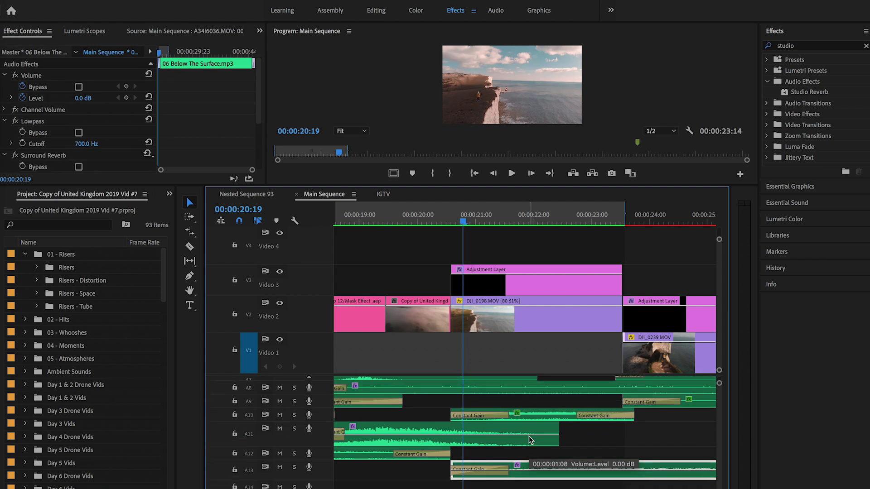
pyautogui.click(531, 424)
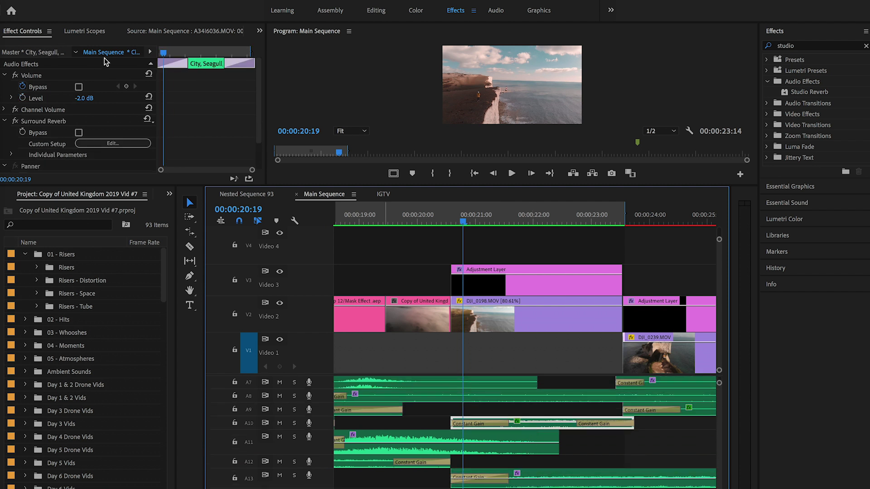
# - Select 01 Bright Winds.wav on A8 to show its effects, and zoom the timeline out
pyautogui.scroll(-3, 40, 121)
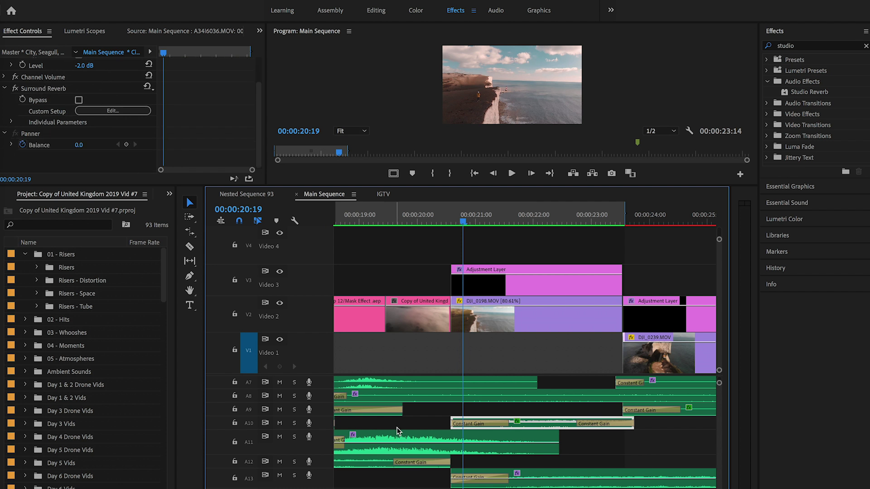
pyautogui.scroll(3, 526, 416)
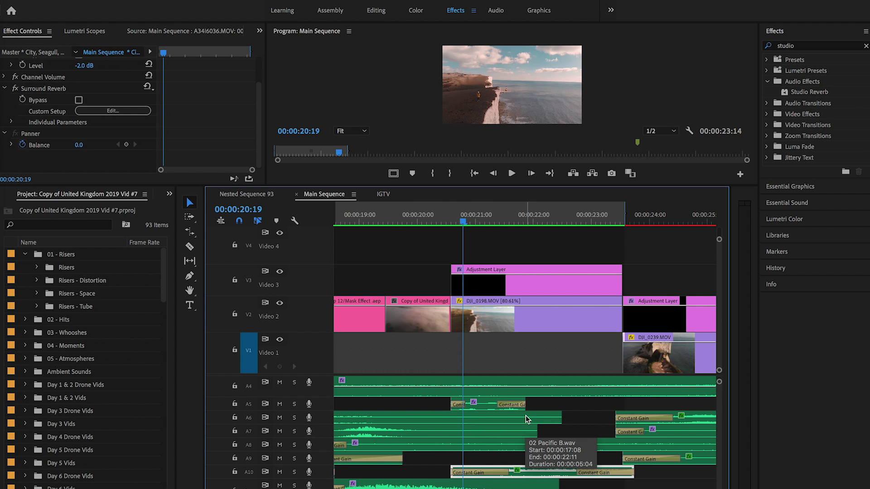
pyautogui.click(485, 444)
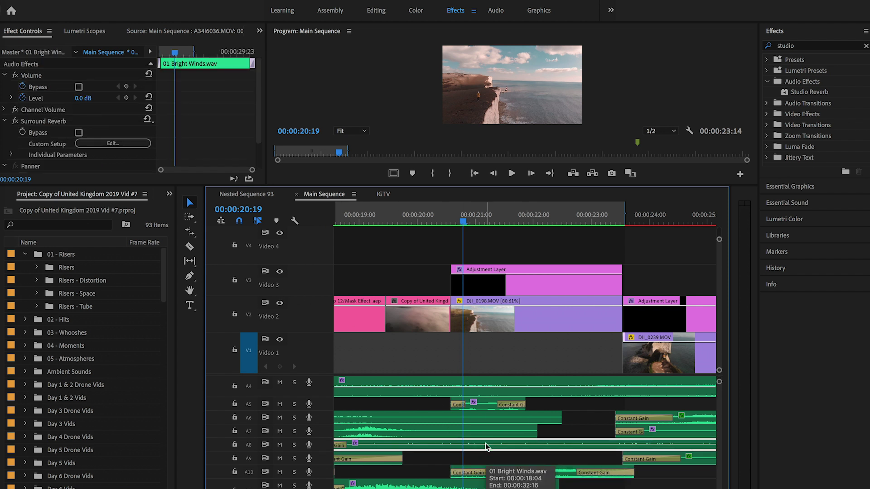
pyautogui.press('-')
pyautogui.press('-')
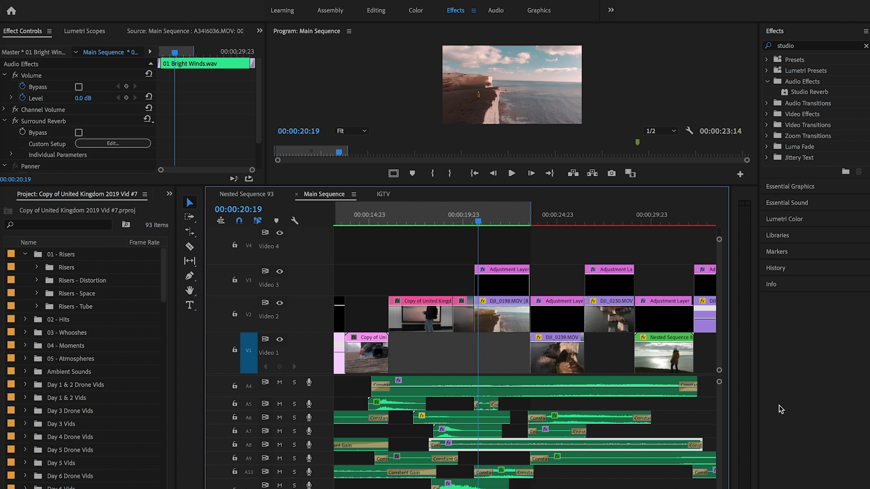
pyautogui.click(485, 421)
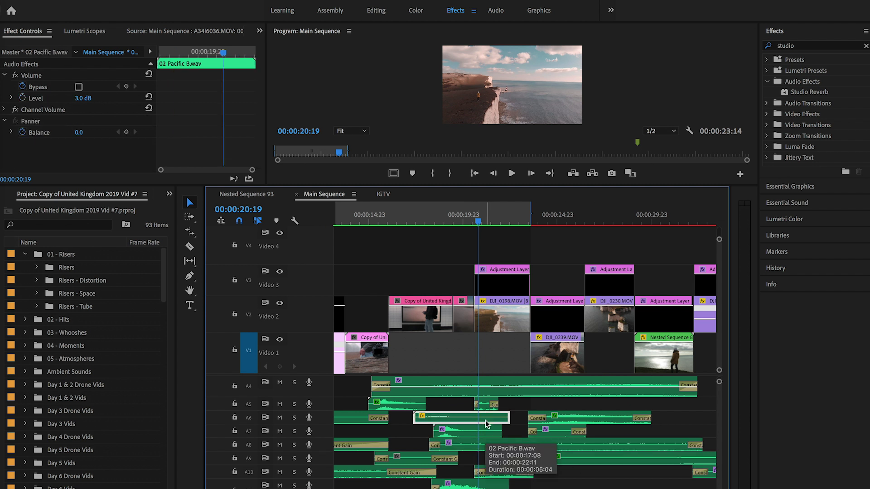
pyautogui.scroll(1, 443, 380)
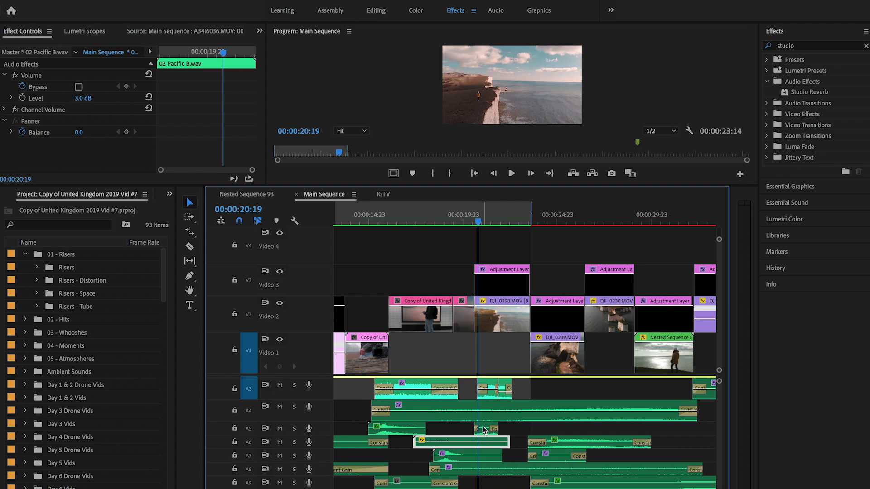
pyautogui.moveTo(427, 221); pyautogui.dragTo(448, 225)
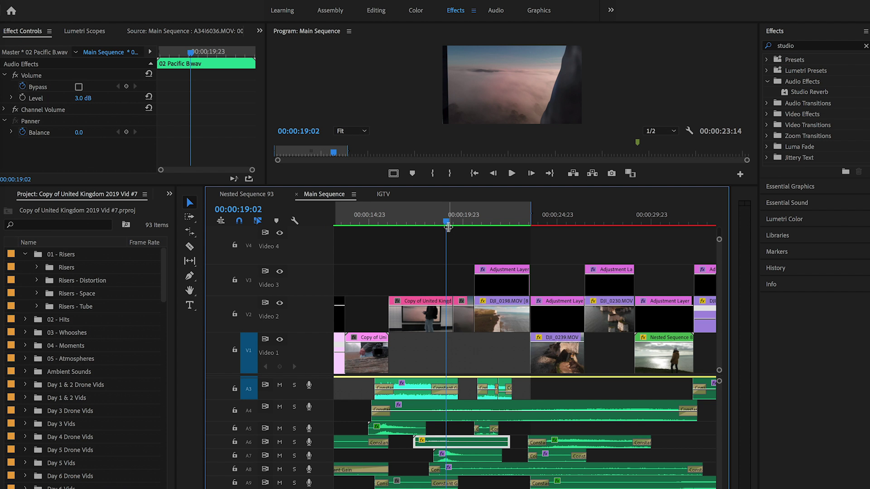
pyautogui.click(480, 210)
pyautogui.click(488, 210)
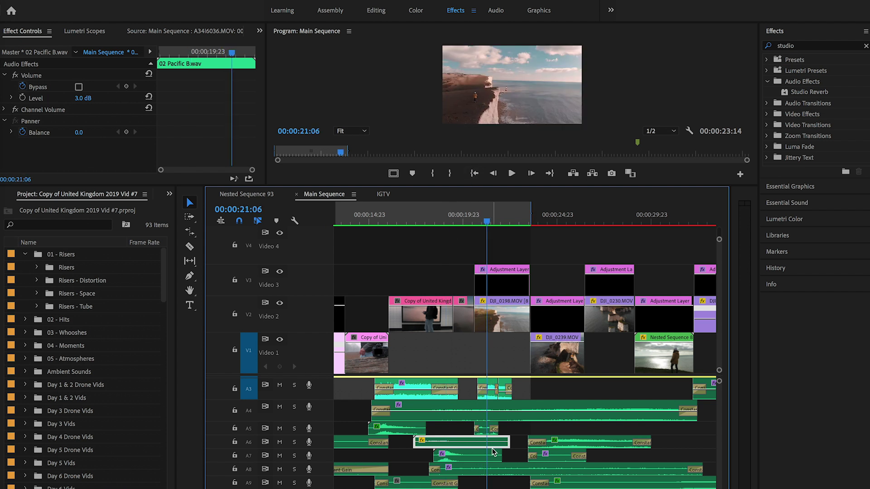
pyautogui.press('=')
pyautogui.click(475, 428)
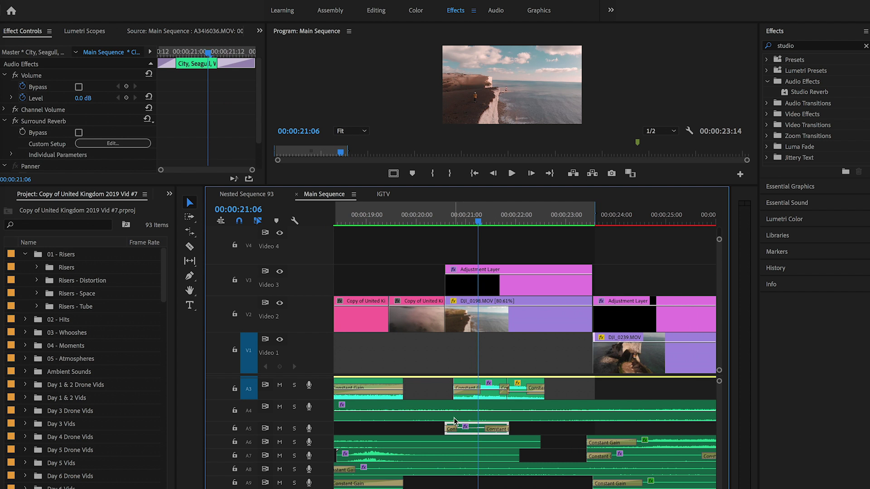
pyautogui.click(481, 392)
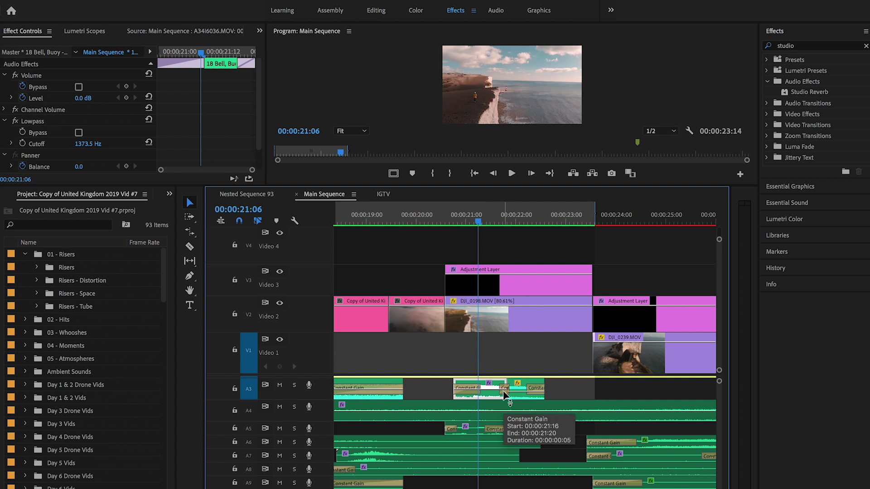
pyautogui.click(208, 123)
pyautogui.click(460, 215)
pyautogui.press('space')
pyautogui.press('space')
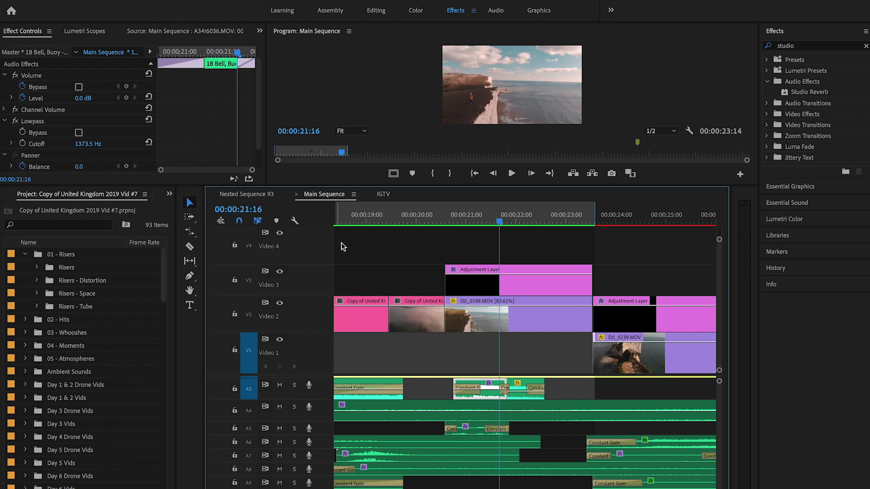
pyautogui.scroll(-1, 203, 131)
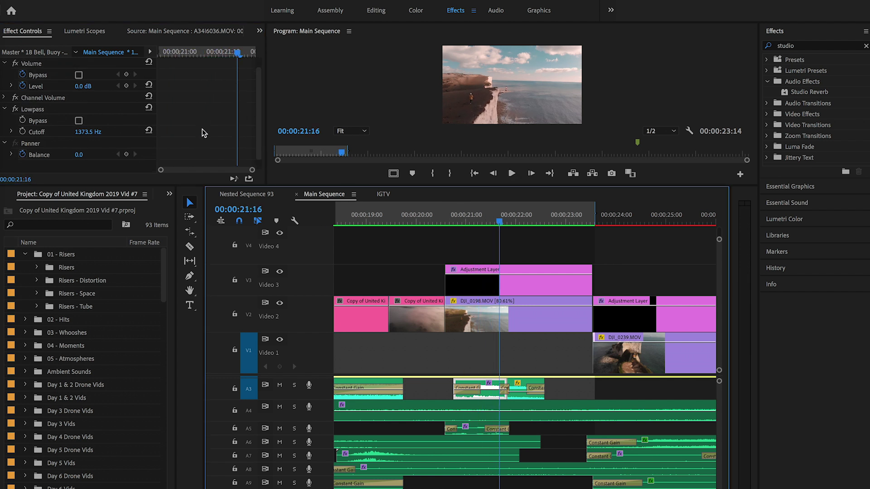
pyautogui.click(482, 233)
pyautogui.moveTo(447, 218); pyautogui.dragTo(488, 223)
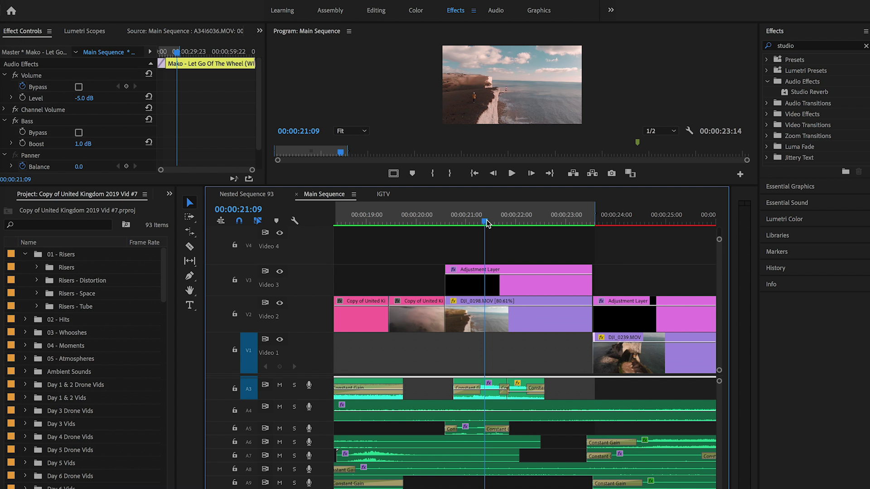
# - Replay the mix from just before 21 seconds, stop at 25:11, and zoom the timeline out
pyautogui.moveTo(487, 223); pyautogui.dragTo(448, 214)
pyautogui.press('space')
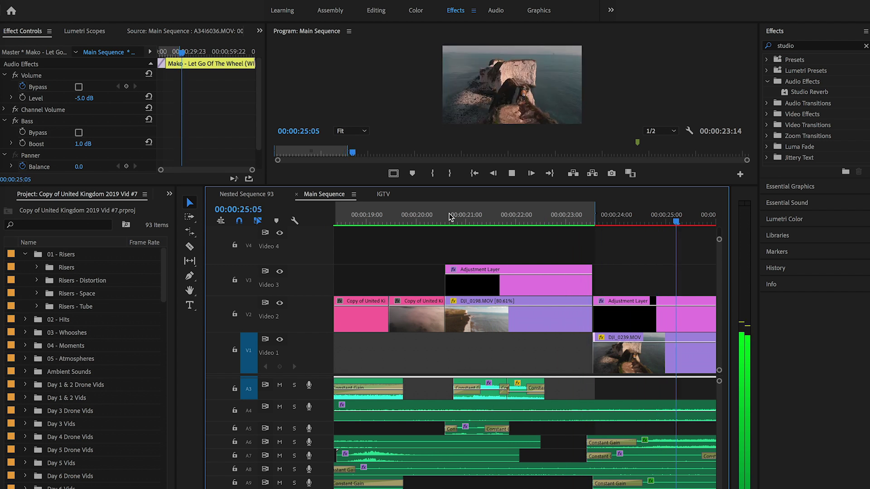
pyautogui.press('space')
pyautogui.hscroll(2, 610, 455)
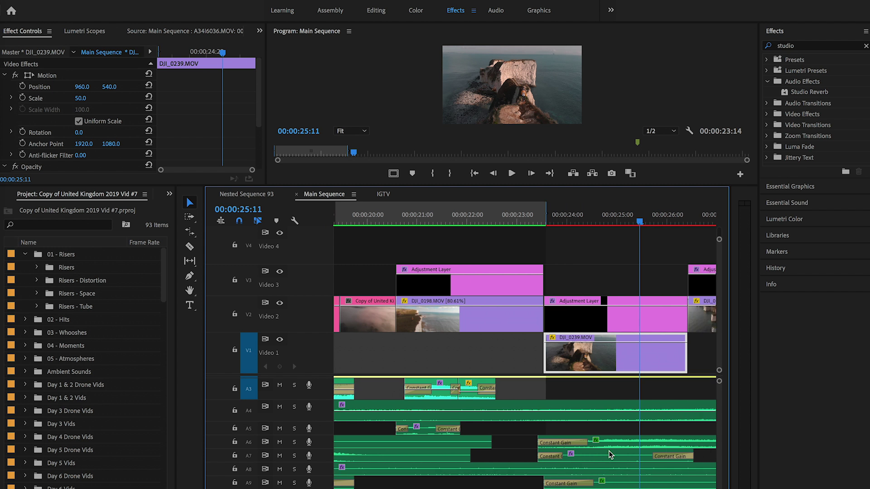
pyautogui.hscroll(1, 610, 455)
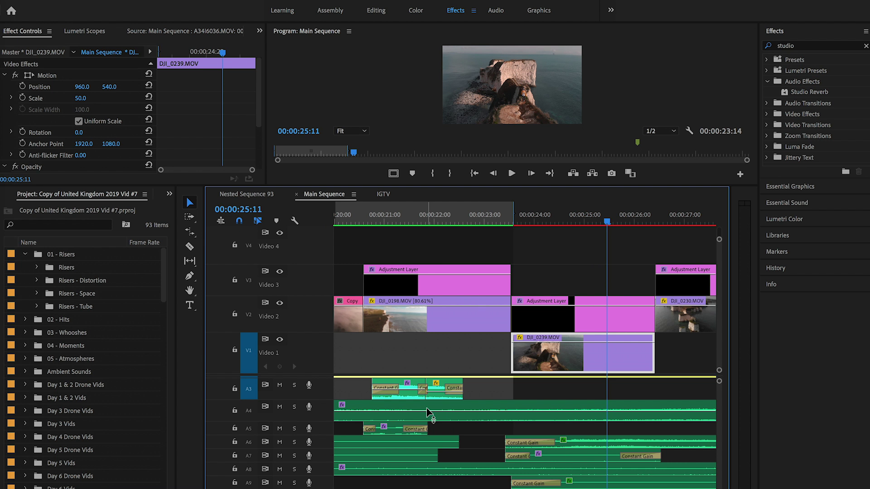
pyautogui.press('-')
pyautogui.press('-')
pyautogui.press('-')
pyautogui.press('-')
pyautogui.press('-')
pyautogui.press('-')
pyautogui.press('-')
pyautogui.press('-')
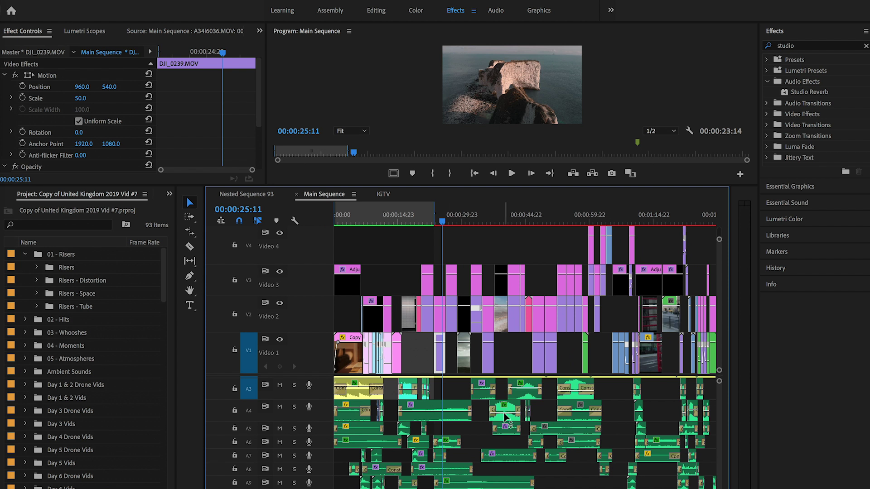
# - Fit the whole sequence in view, look through audio tracks A1–A18, and save with Ctrl+S
pyautogui.scroll(-2, 428, 412)
pyautogui.scroll(6, 355, 402)
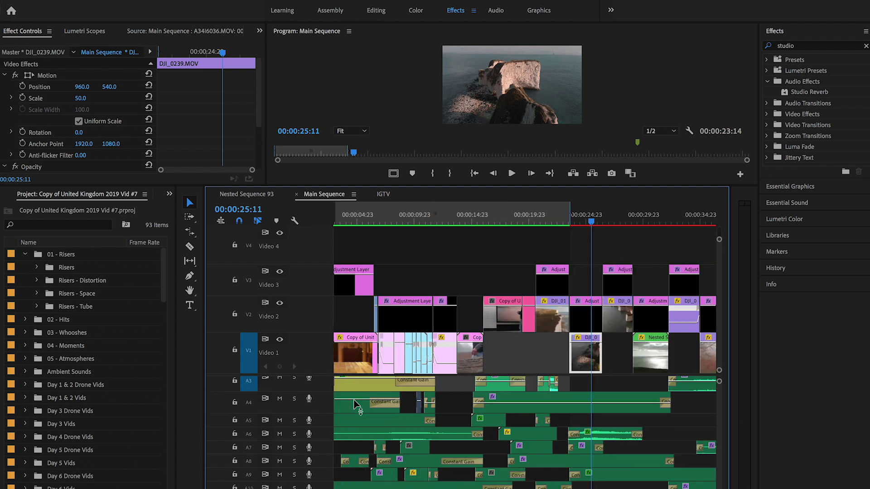
pyautogui.scroll(3, 355, 404)
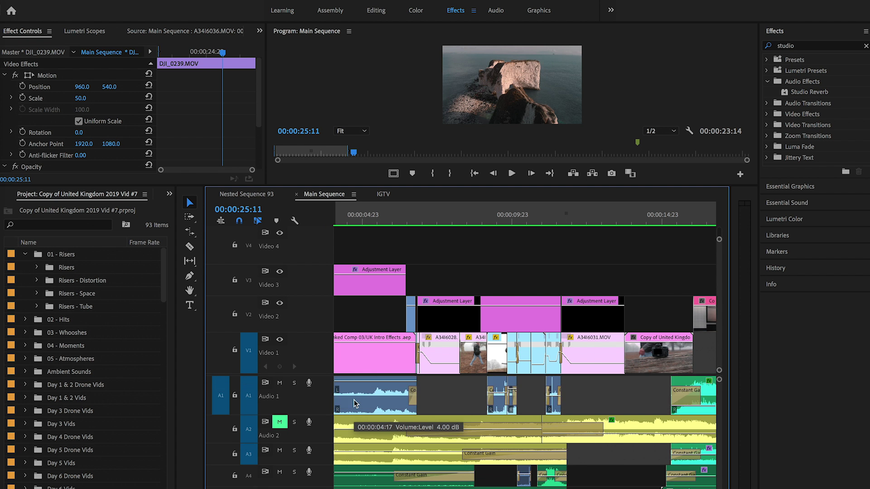
pyautogui.hscroll(-2, 355, 403)
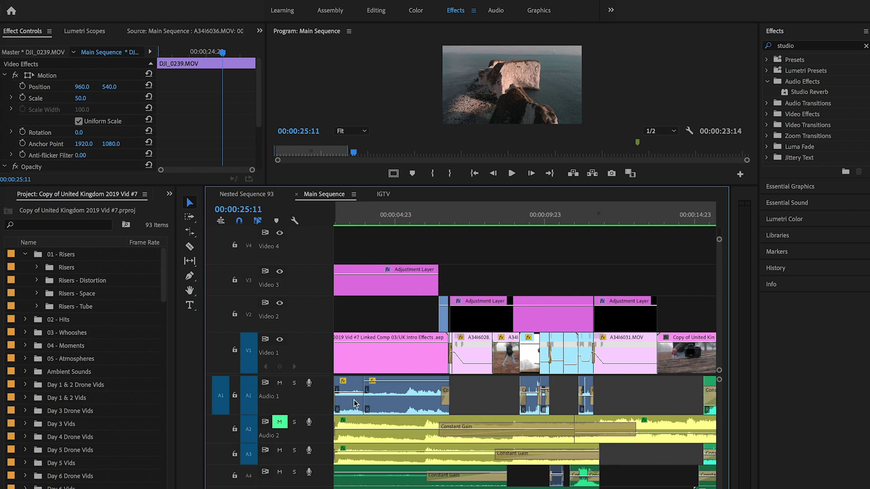
pyautogui.press('\\')
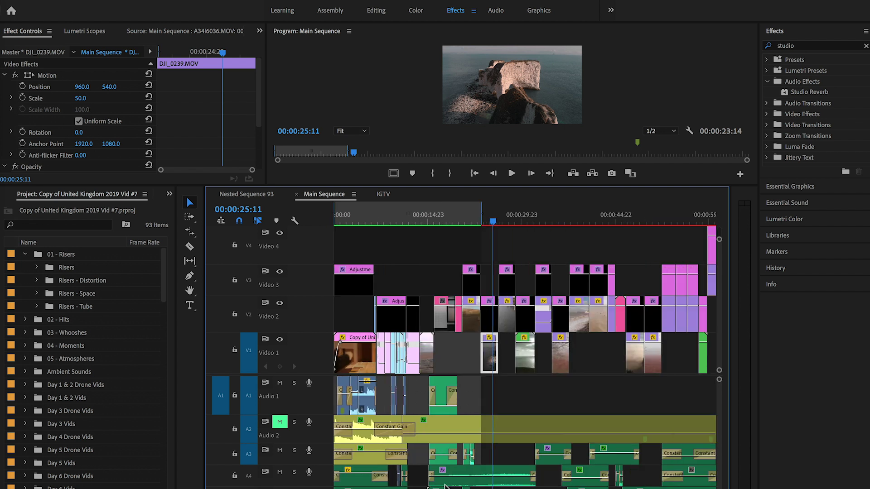
pyautogui.scroll(-5, 446, 487)
pyautogui.scroll(-5, 446, 486)
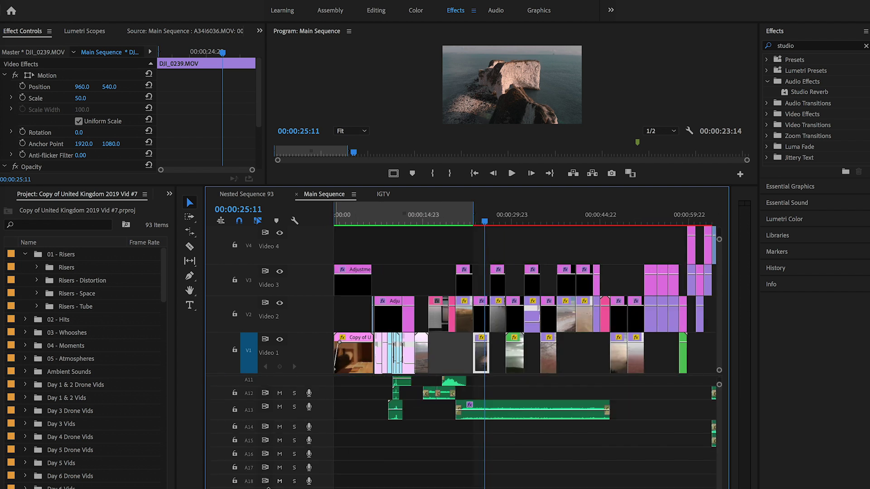
pyautogui.hscroll(8, 526, 344)
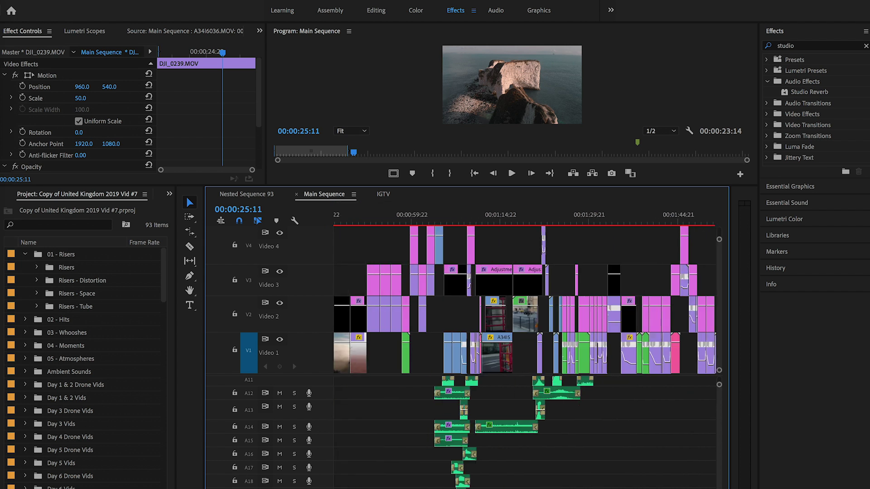
pyautogui.hscroll(-2, 427, 456)
pyautogui.scroll(5, 428, 456)
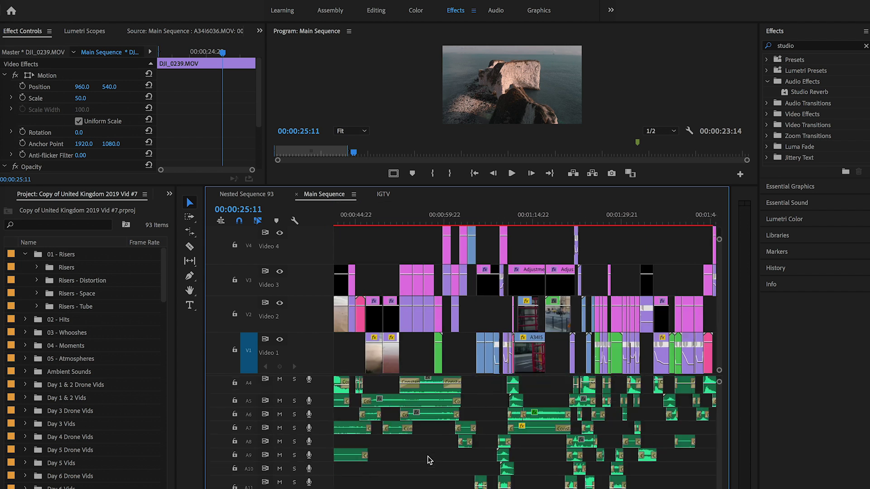
pyautogui.scroll(4, 427, 456)
pyautogui.hscroll(-6, 428, 456)
pyautogui.hscroll(-6, 420, 456)
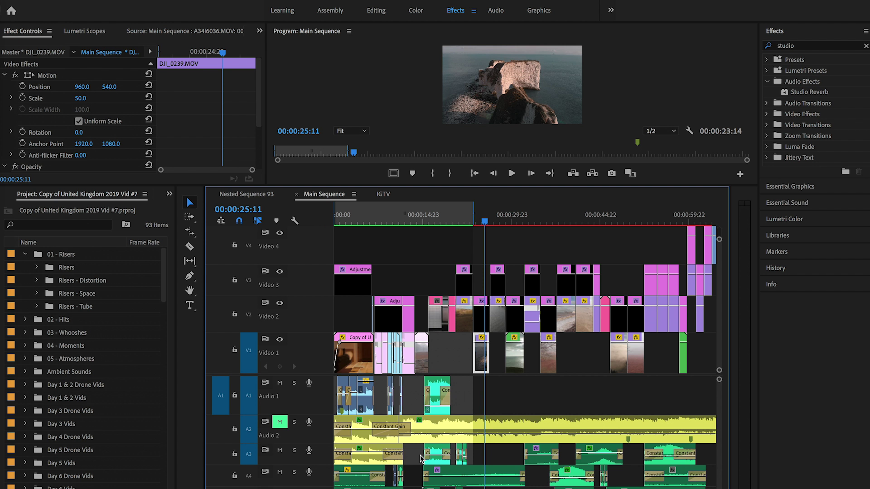
pyautogui.hotkey('ctrl', 's')
# - Select the Mako clip on A3, put the playhead at 04:21, and highlight its Highpass effect
pyautogui.click(371, 460)
pyautogui.click(363, 221)
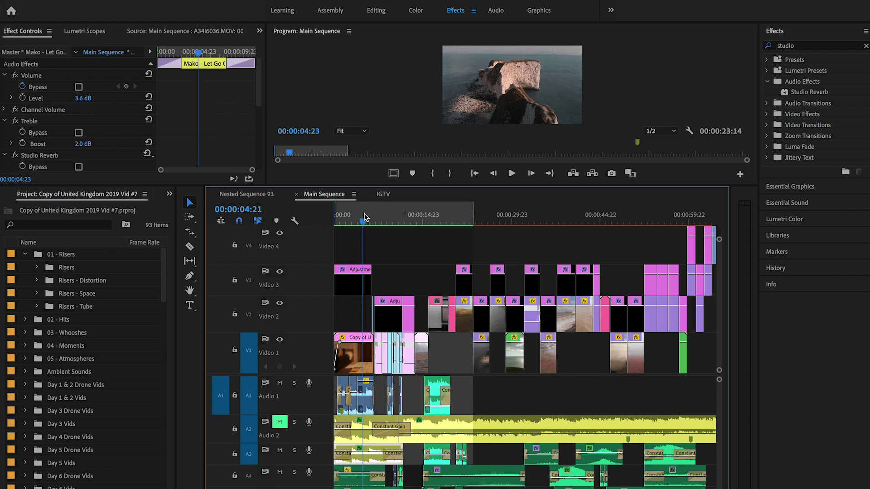
pyautogui.scroll(-8, 187, 120)
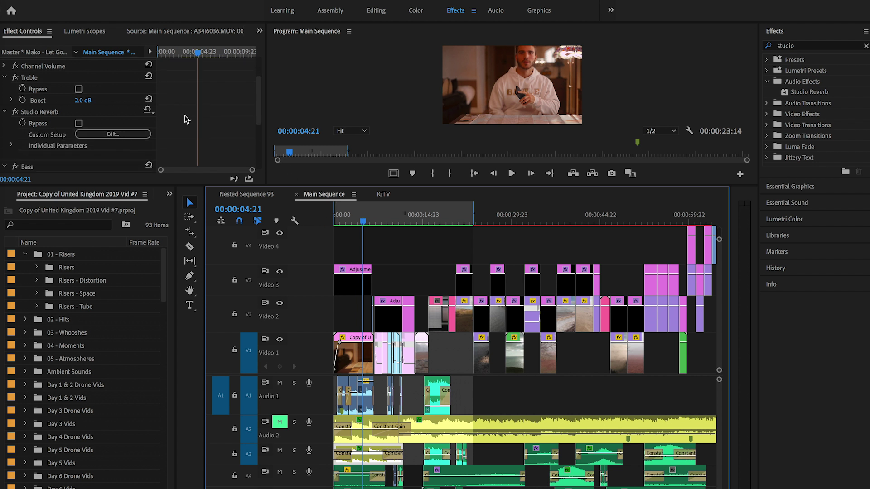
pyautogui.scroll(-1, 187, 119)
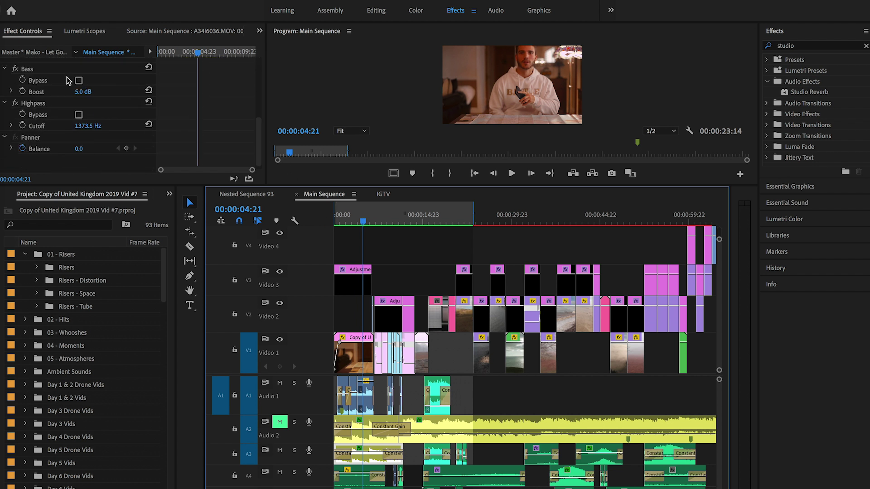
pyautogui.click(34, 103)
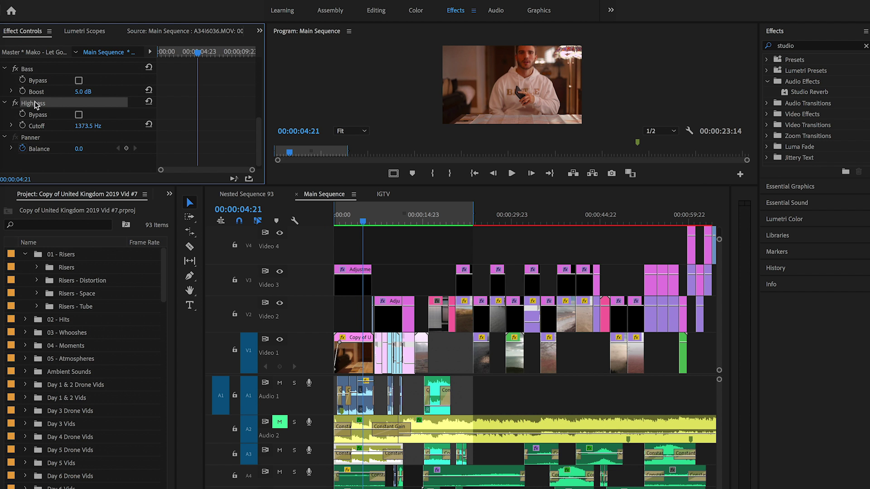